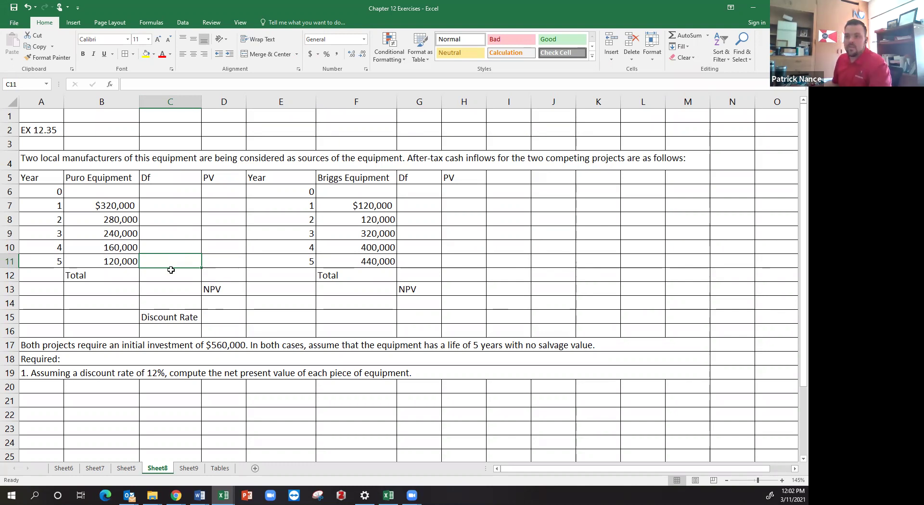
Step: Review the exercise's problem statement and the labels for NPV, discount rate and the two equipment options
click(223, 294)
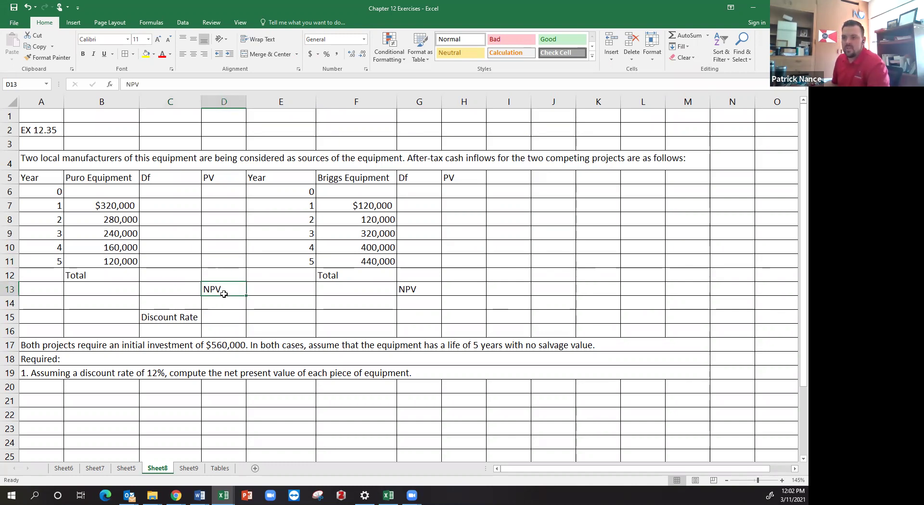
click(192, 287)
click(173, 316)
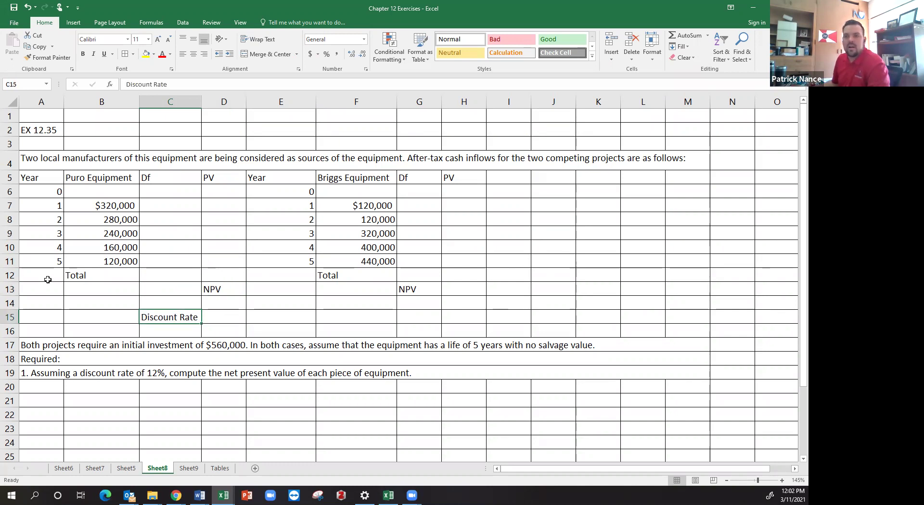
click(81, 159)
key(ctrl+c)
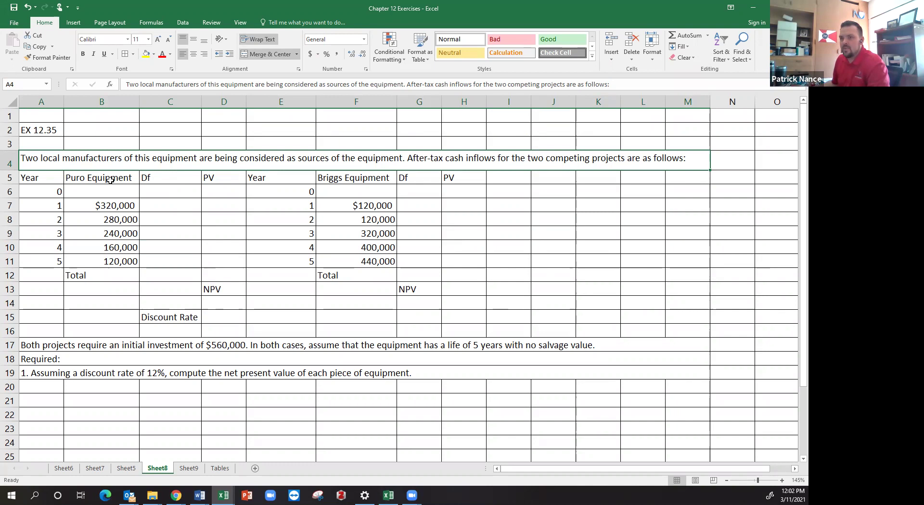
click(322, 180)
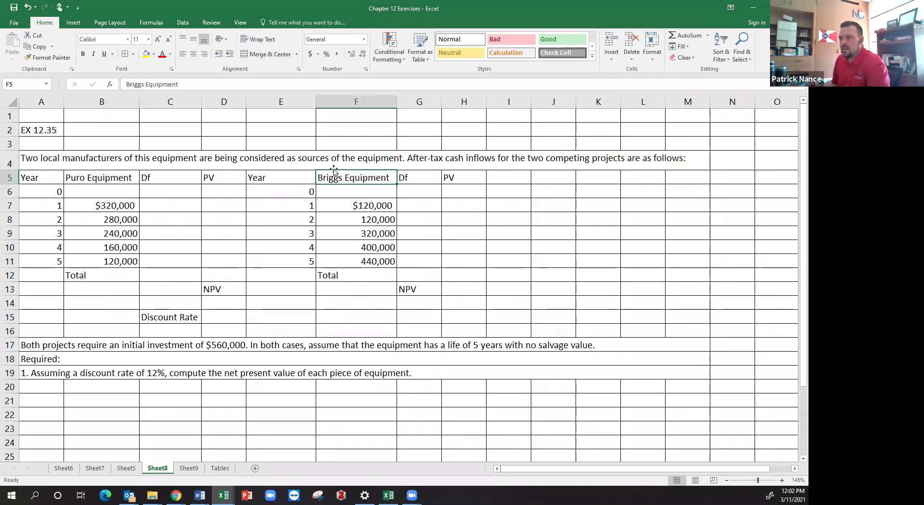
click(397, 162)
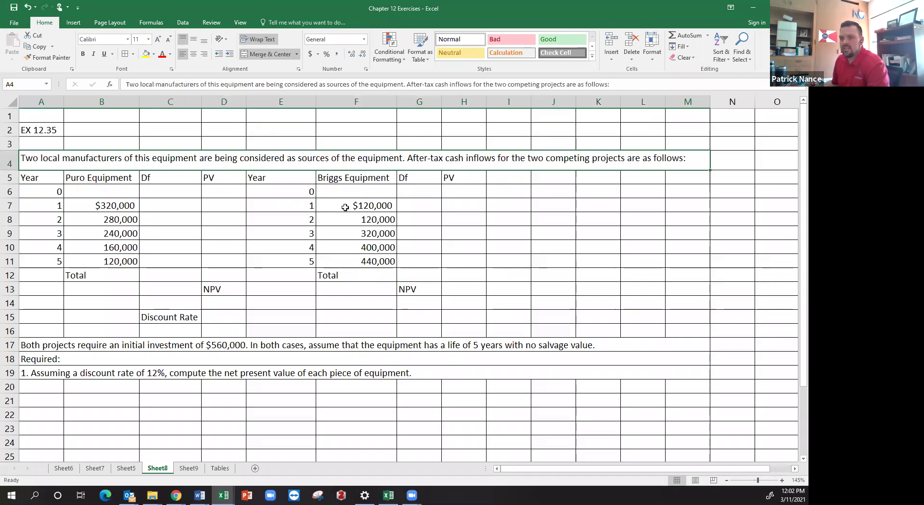
Step: Review the yearly after-tax cash inflows for Puro Equipment and Briggs Equipment in years 1 to 5
click(101, 206)
drag(55, 205, 111, 262)
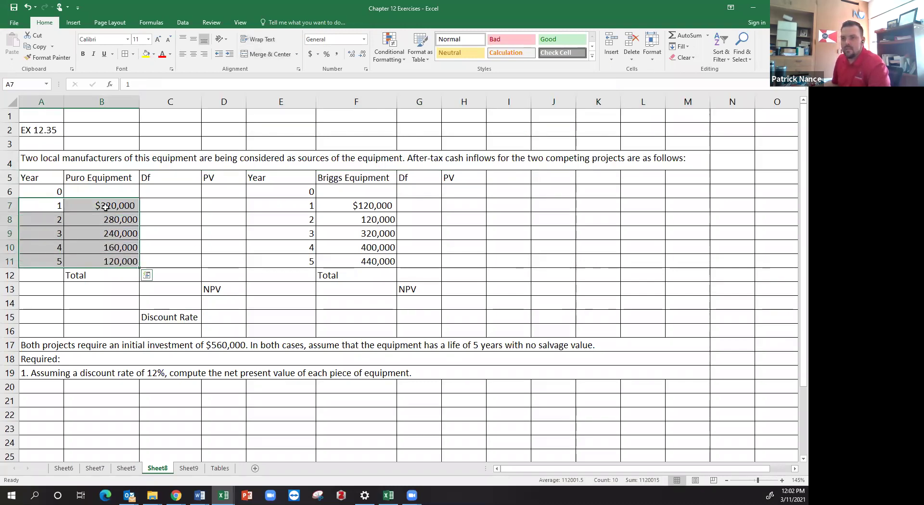
click(105, 207)
click(110, 220)
click(114, 235)
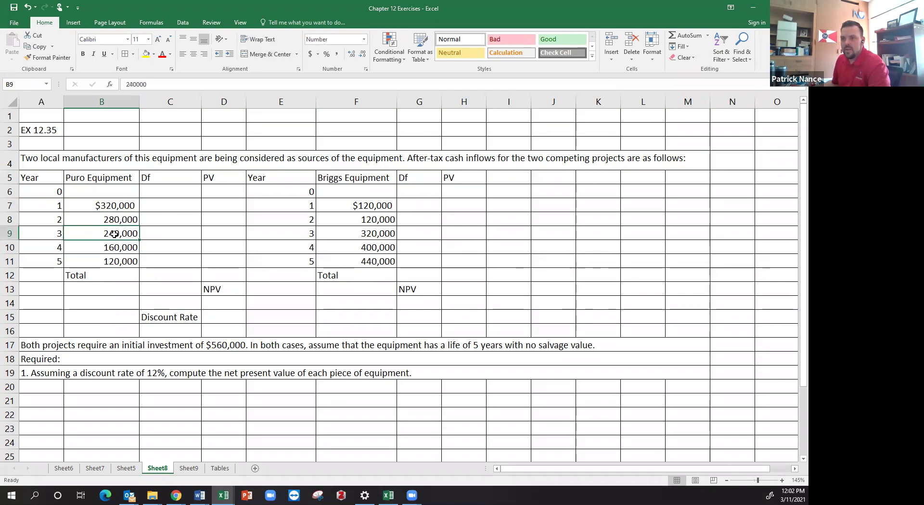
click(120, 248)
click(380, 206)
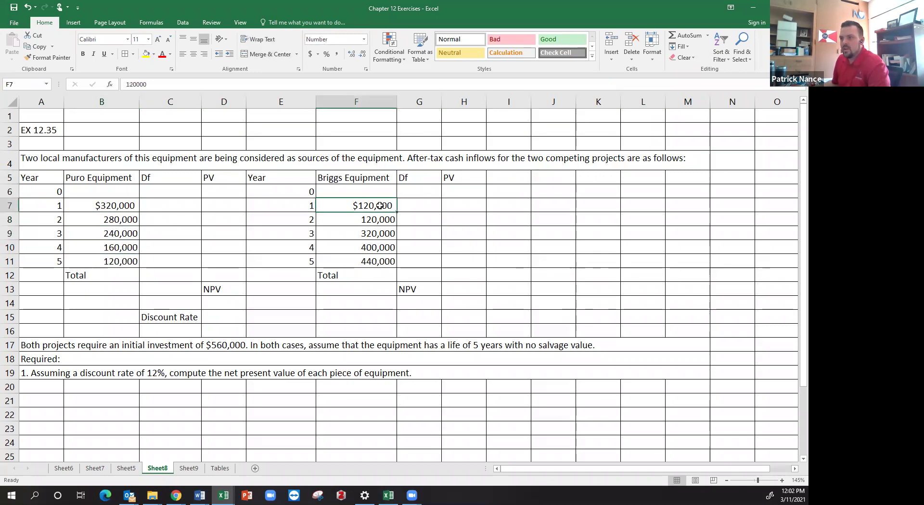
click(382, 219)
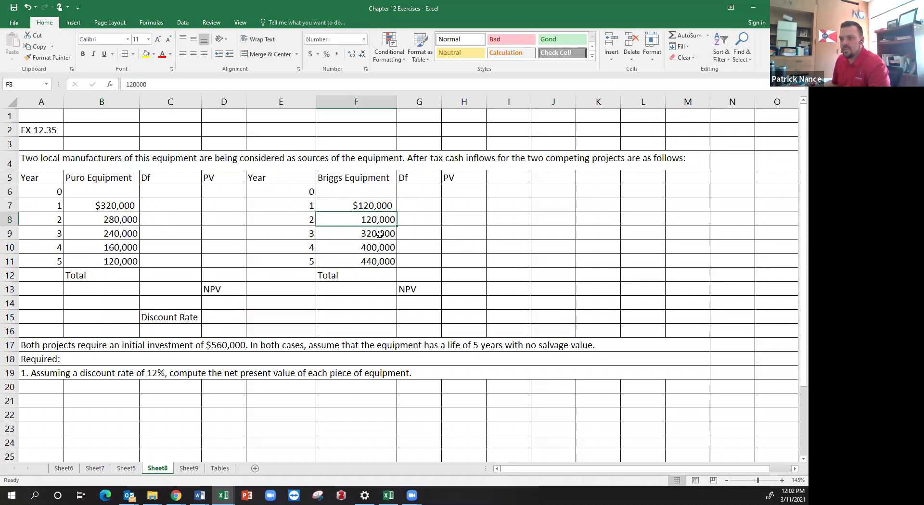
click(377, 234)
click(379, 247)
click(380, 261)
click(182, 234)
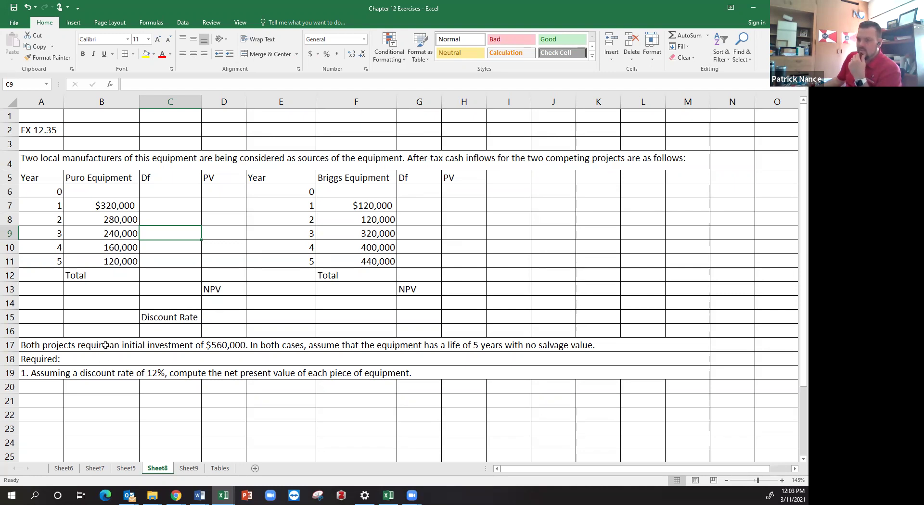
click(104, 207)
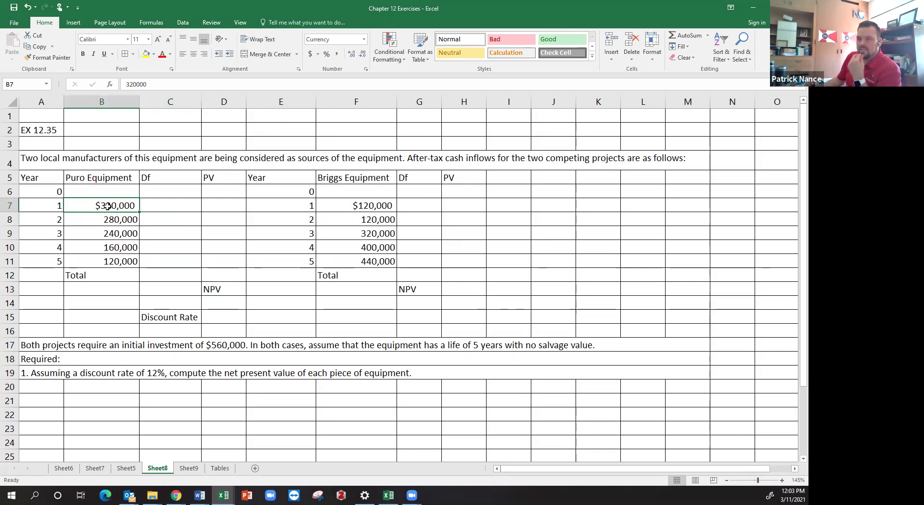
Step: Enter a 12% discount rate in B15 beside its label and format the cell as a percentage
click(124, 314)
text(12%)
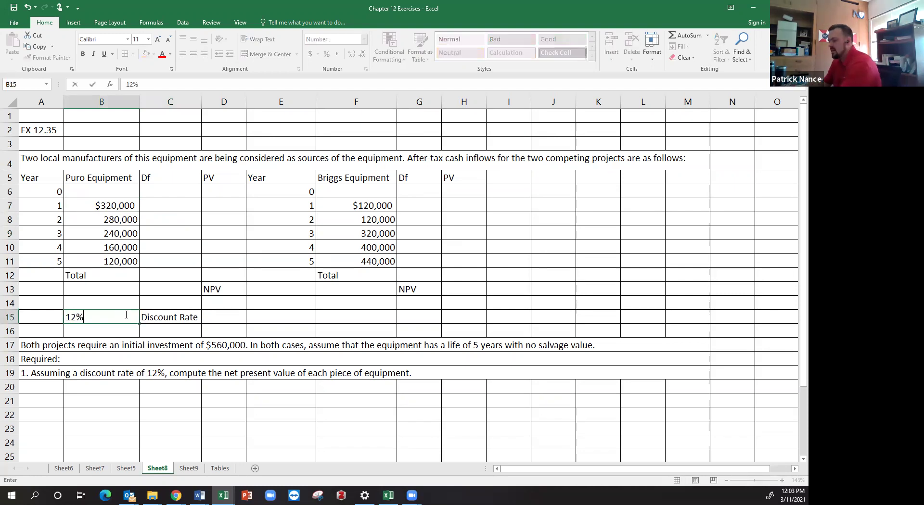
key(Return)
click(131, 315)
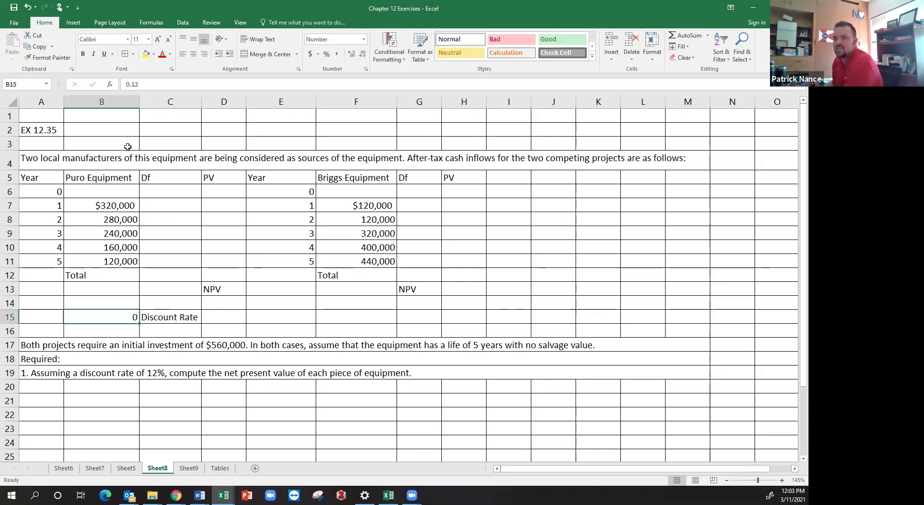
click(326, 54)
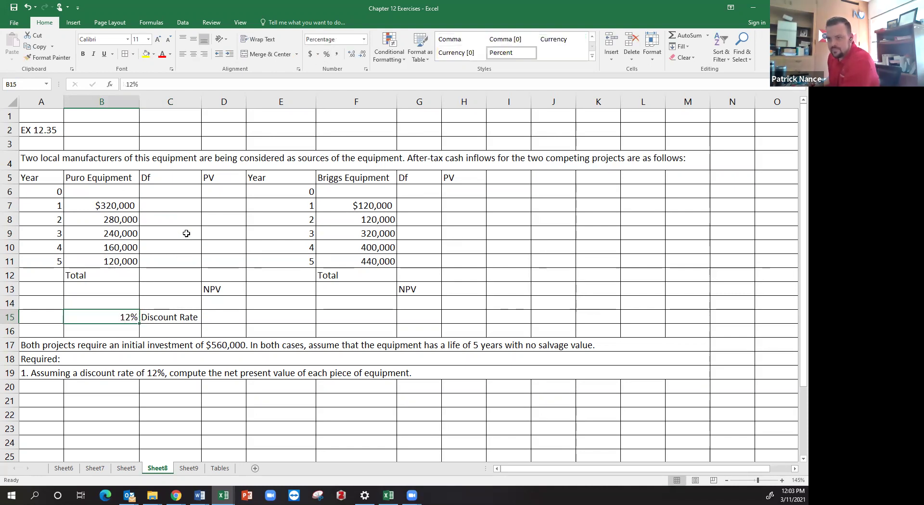
Step: Examine Puro Equipment's cash flow column, the year 0 row and the statement about the initial investment
click(109, 217)
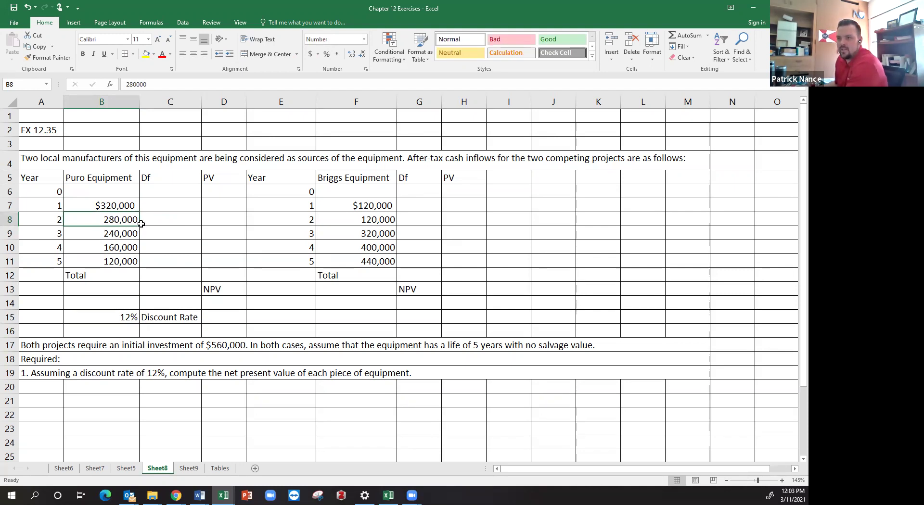
click(132, 240)
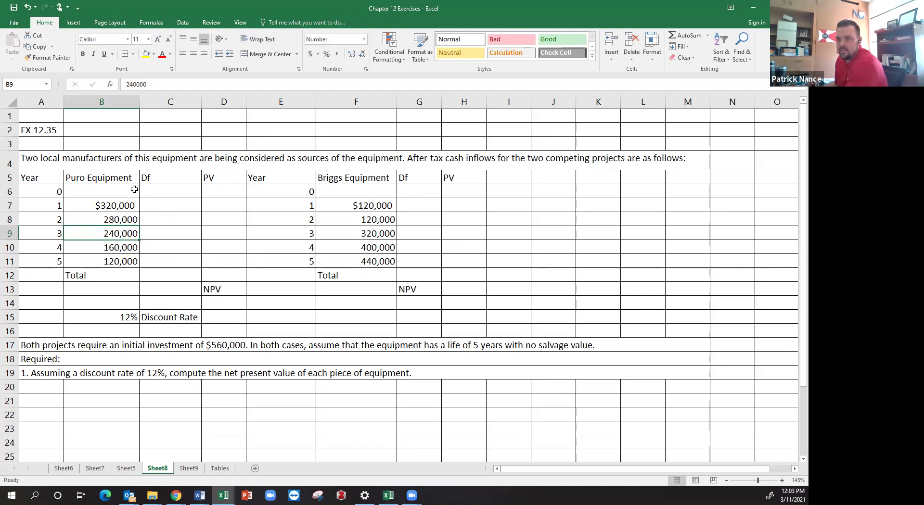
click(137, 248)
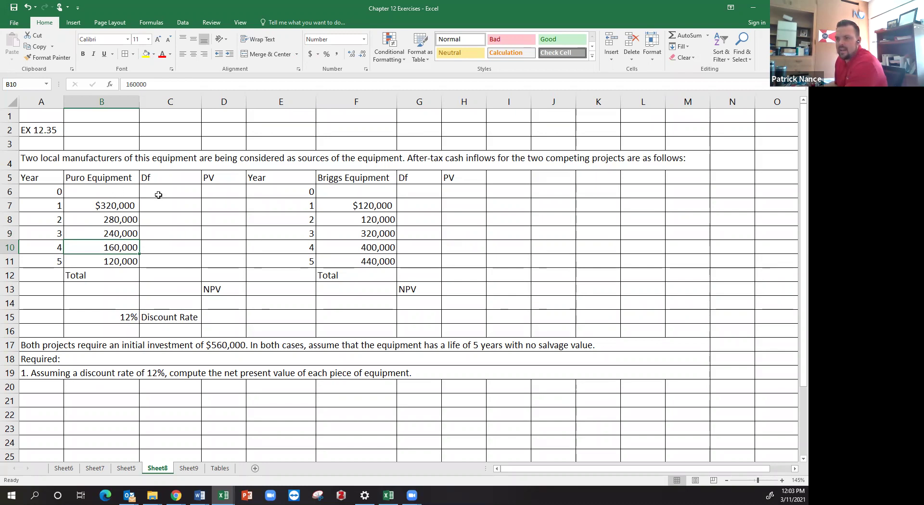
click(42, 188)
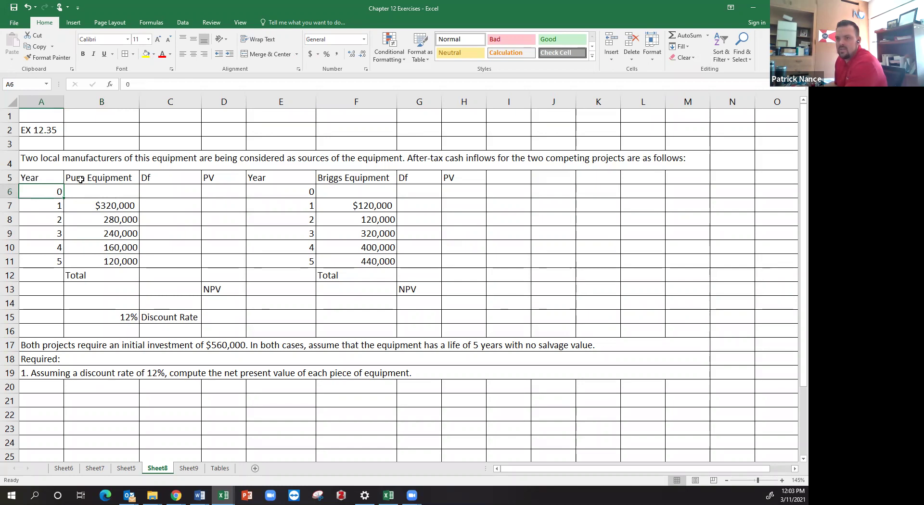
click(103, 163)
click(147, 347)
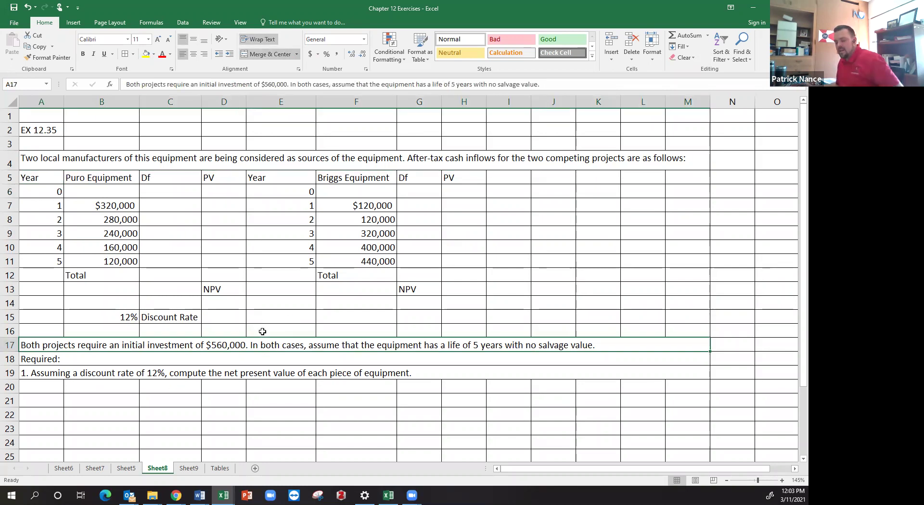
drag(124, 207, 127, 258)
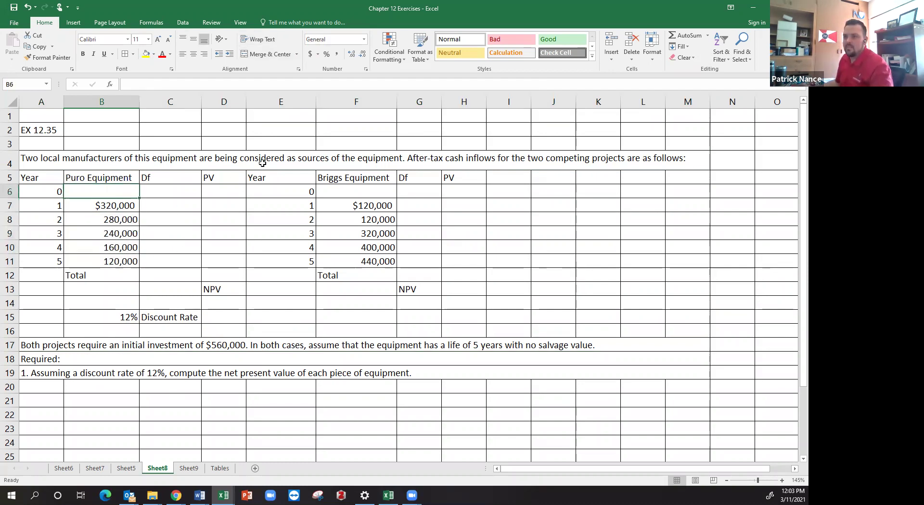
click(153, 346)
Step: Enter -560000 as Puro Equipment's year 0 cash flow in B6 and apply the comma number style
click(119, 196)
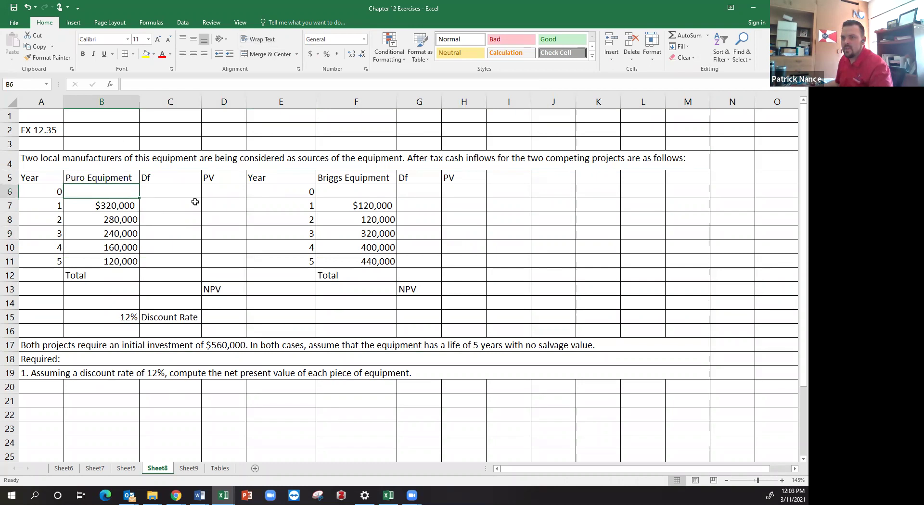
text(-560000)
key(Return)
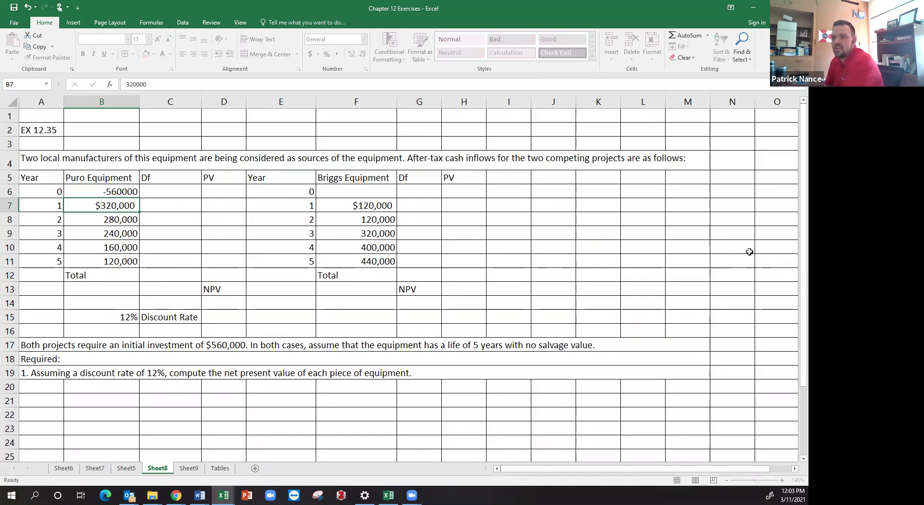
click(123, 186)
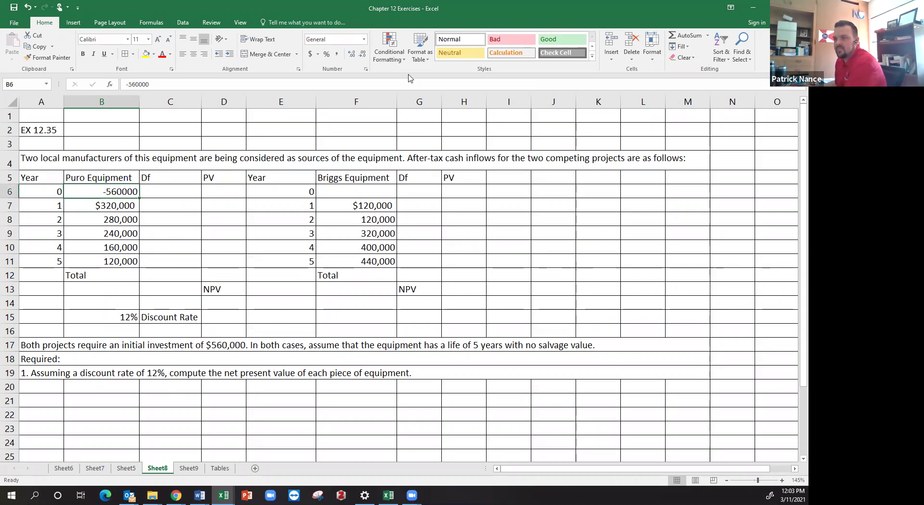
click(336, 54)
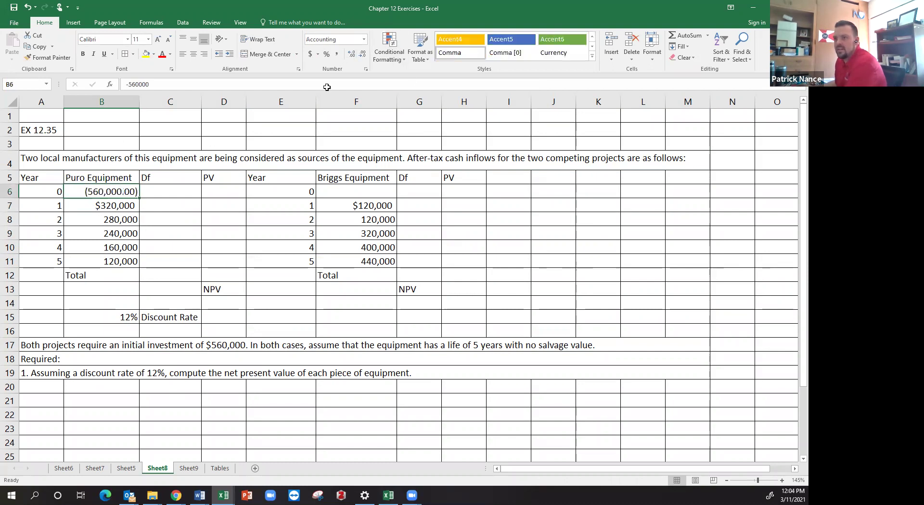
Step: Enter -560000 as Briggs Equipment's year 0 cash flow in F6
click(385, 190)
text(-560000)
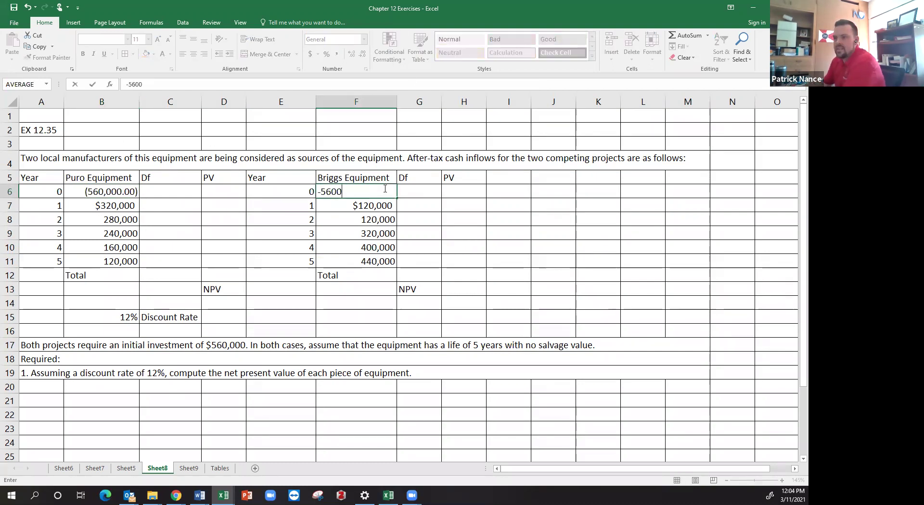
key(Return)
Step: Apply the comma number style to the Briggs cash flows in F6:F11 and the Puro cash flows in B6:B11
click(383, 155)
drag(385, 194, 383, 261)
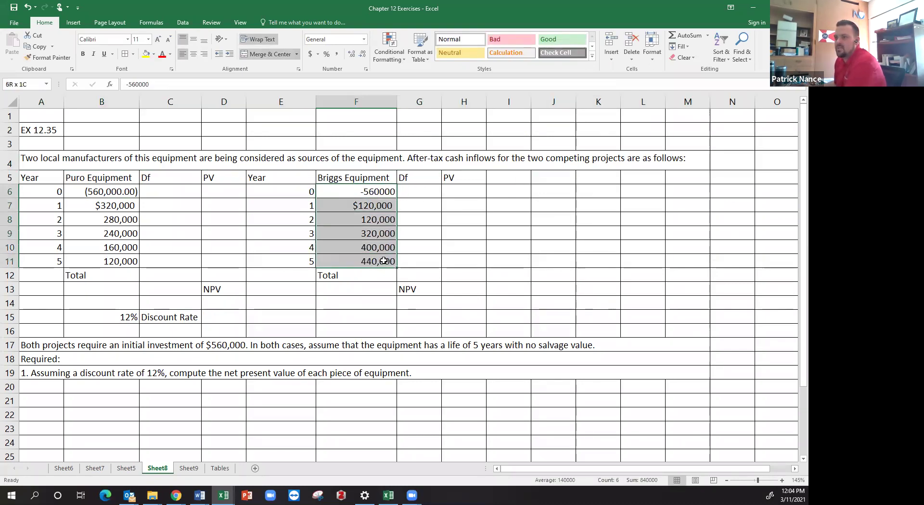
click(336, 54)
drag(127, 192, 122, 262)
click(337, 54)
click(170, 205)
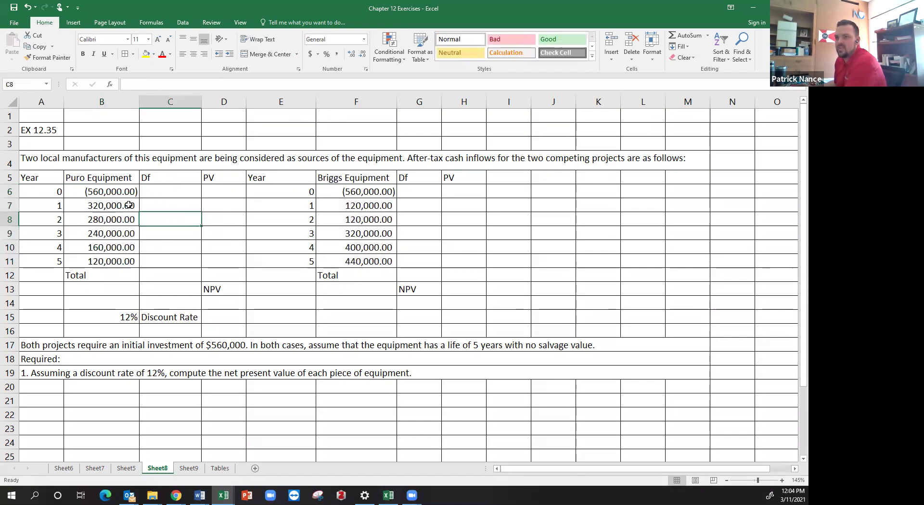
Step: Switch to Chrome and look up the 12% discount factors in Exhibit 12B.1, Present Value of a Single Amount
click(170, 191)
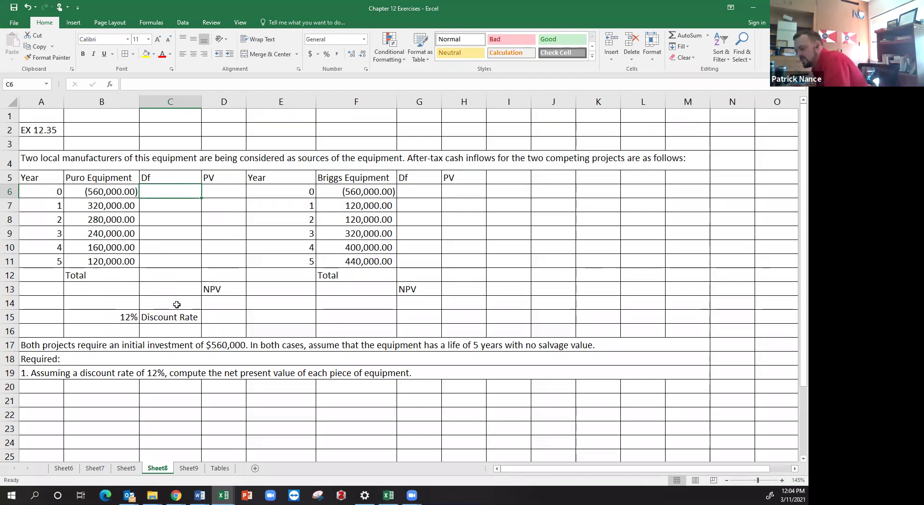
click(125, 208)
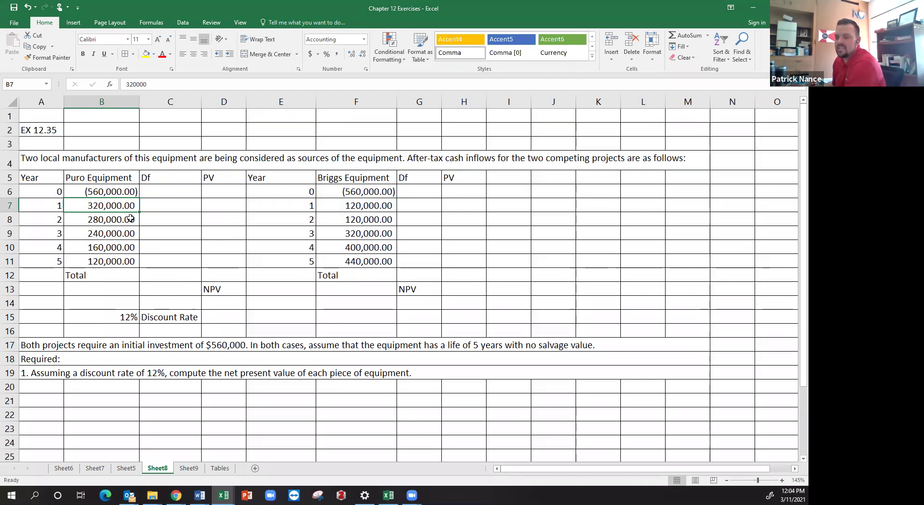
click(130, 317)
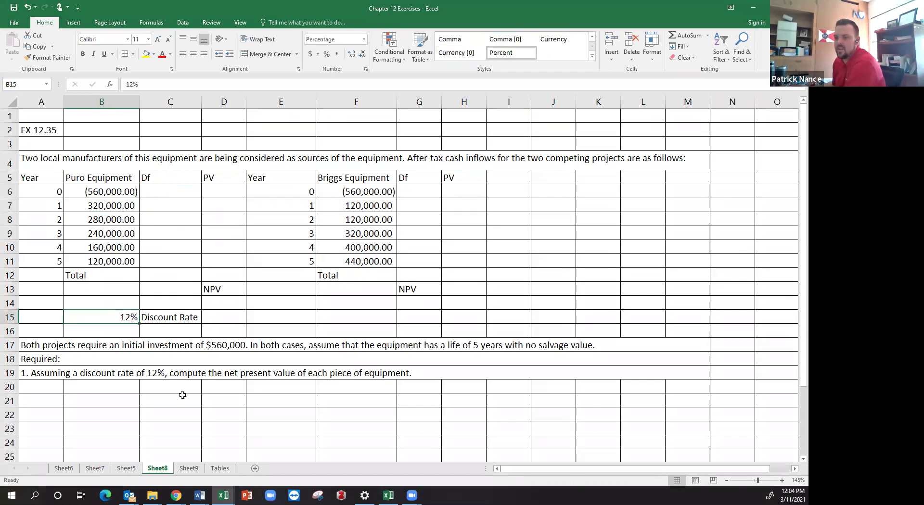
mouse_move(176, 496)
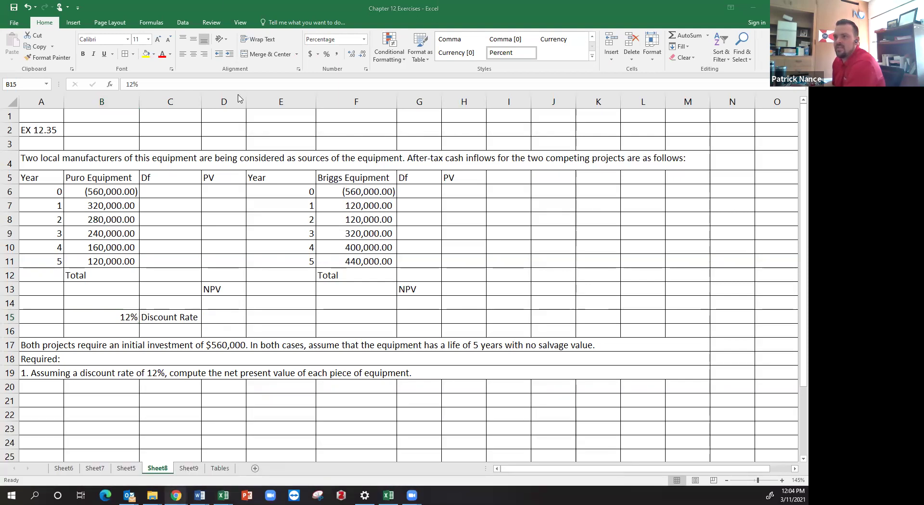
key(ctrl+Tab)
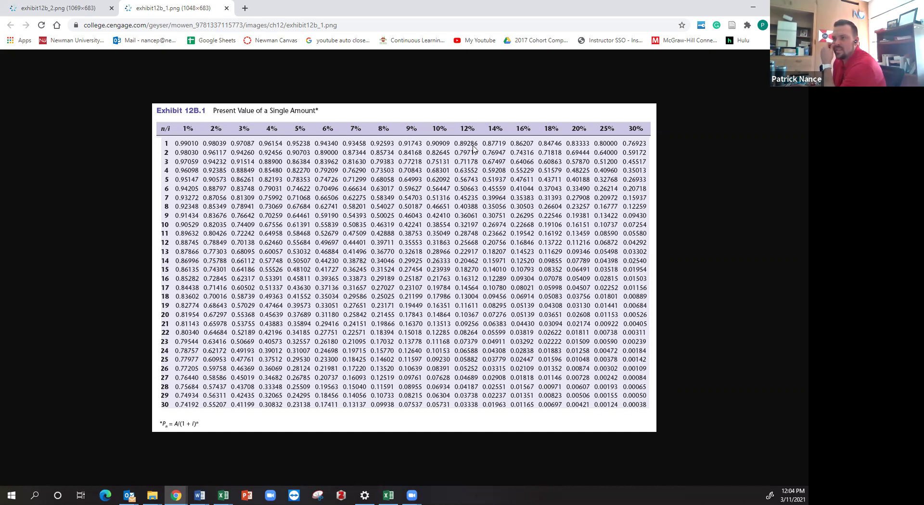
click(753, 7)
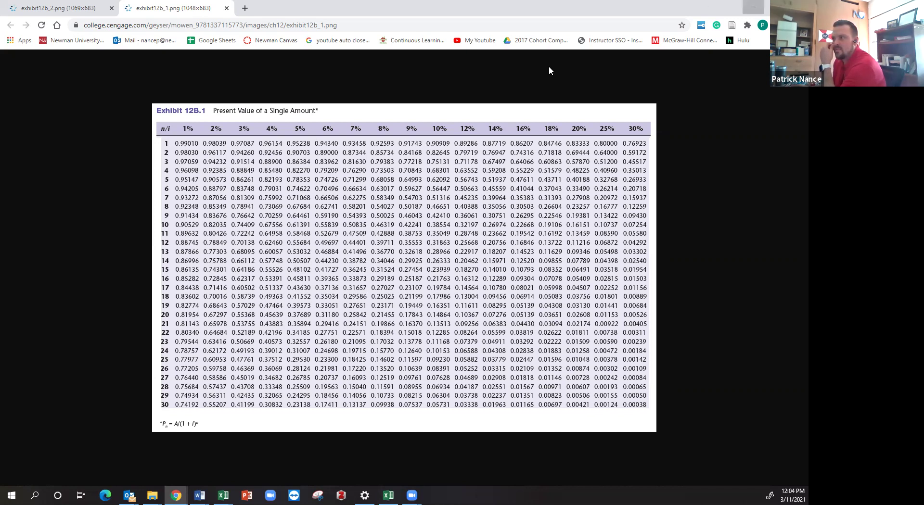
Step: Return to Excel, enter Puro Equipment's year 1 discount factor .89286, and place it in C7
click(188, 196)
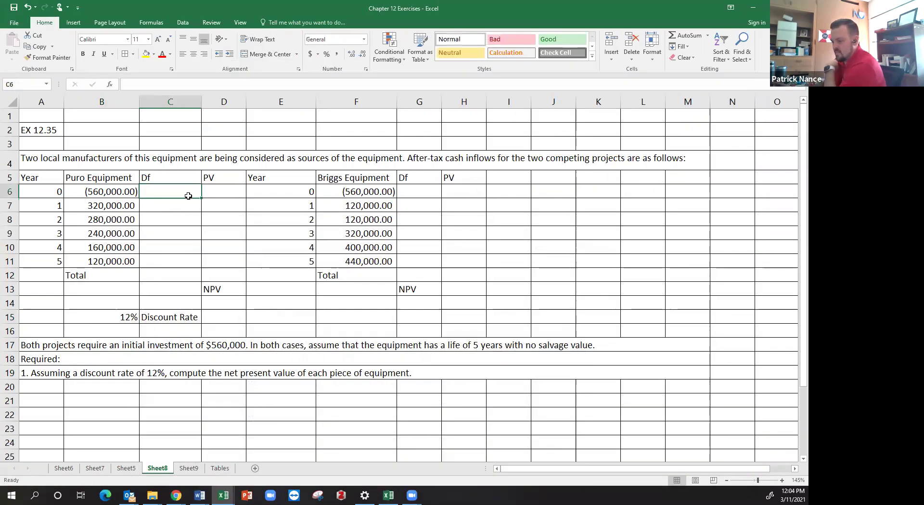
text(.89286)
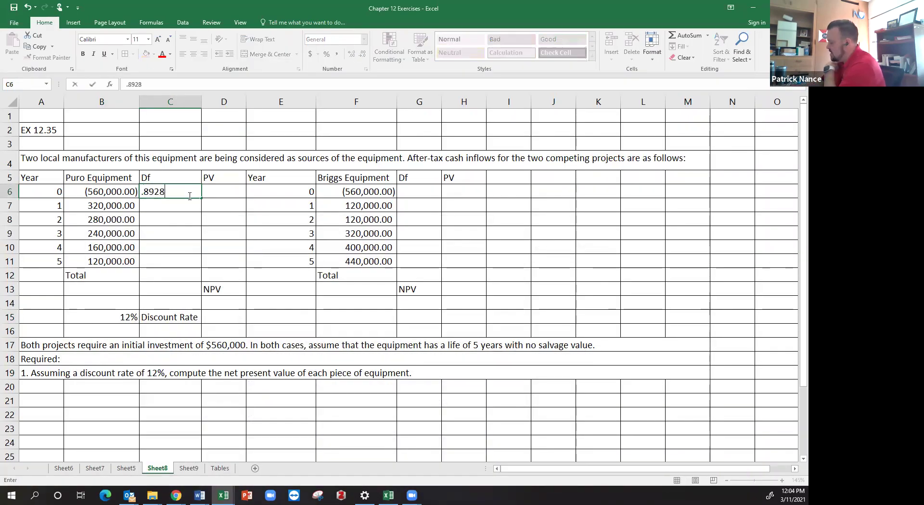
key(Return)
click(164, 195)
drag(164, 196, 165, 209)
Step: Calculate Puro Equipment's year 1 present value in D7 with the formula =B7*C7
click(237, 206)
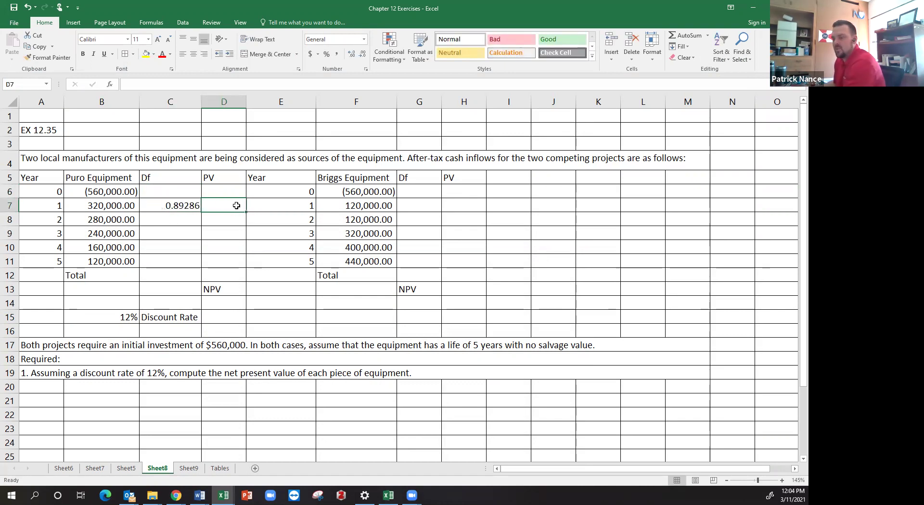
text(=)
key(Left)
key(Left)
text(*)
key(Left)
key(Return)
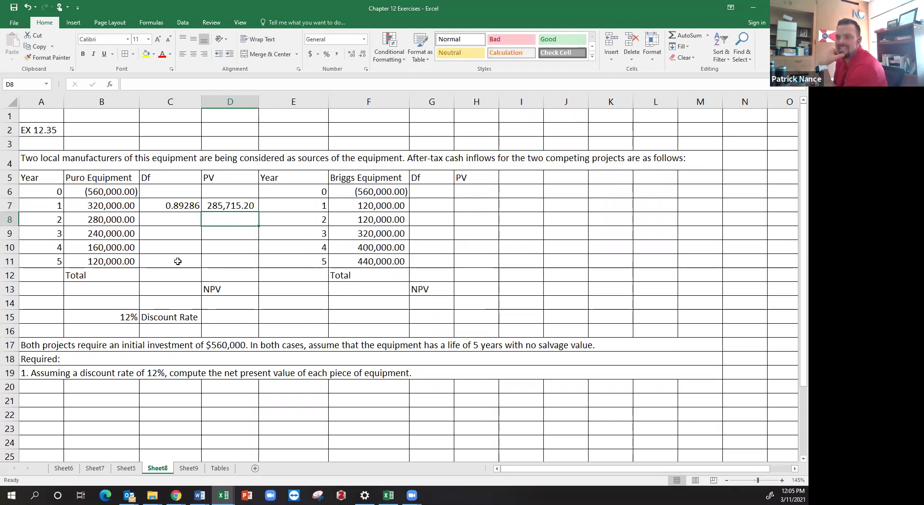
click(216, 207)
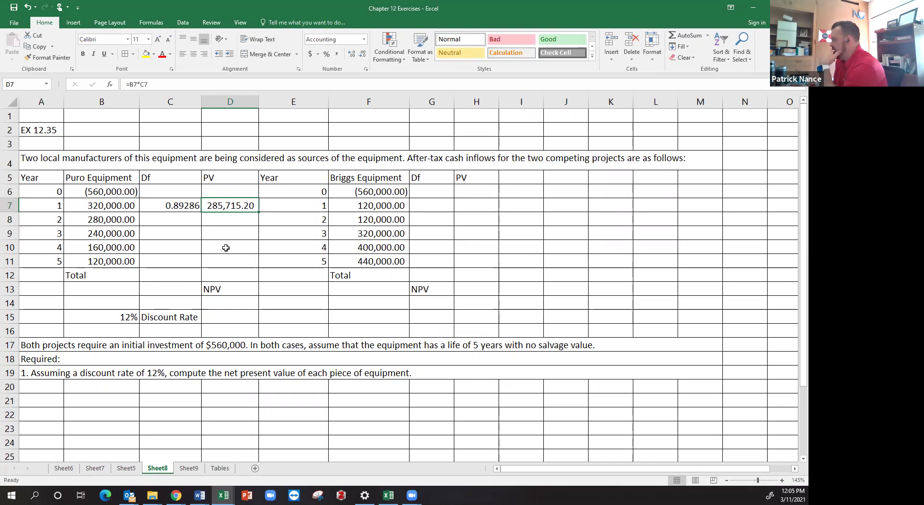
Step: Enter Puro Equipment's year 2 discount factor .79719 in C8
click(159, 219)
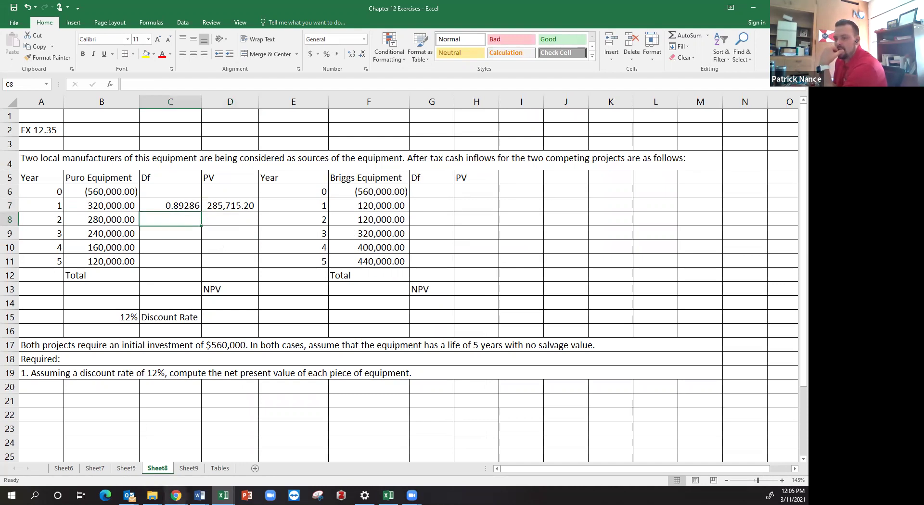
click(170, 470)
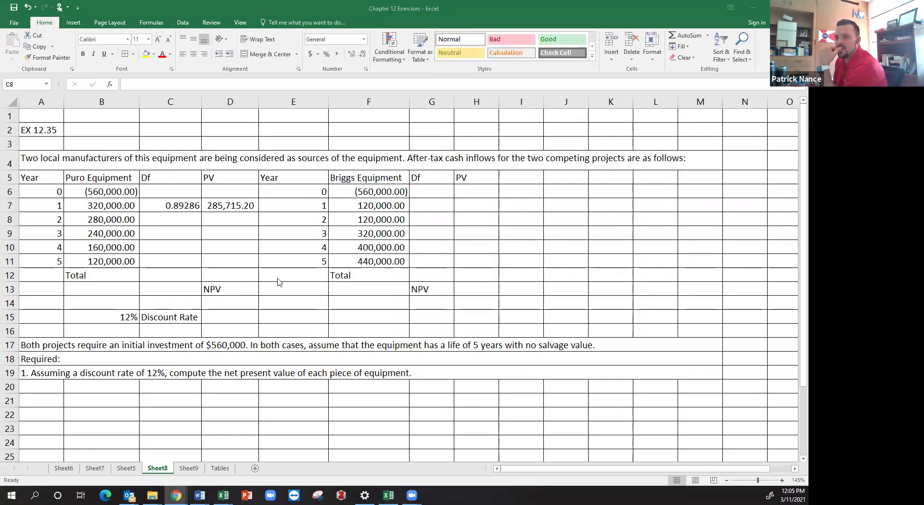
click(186, 219)
text(.)
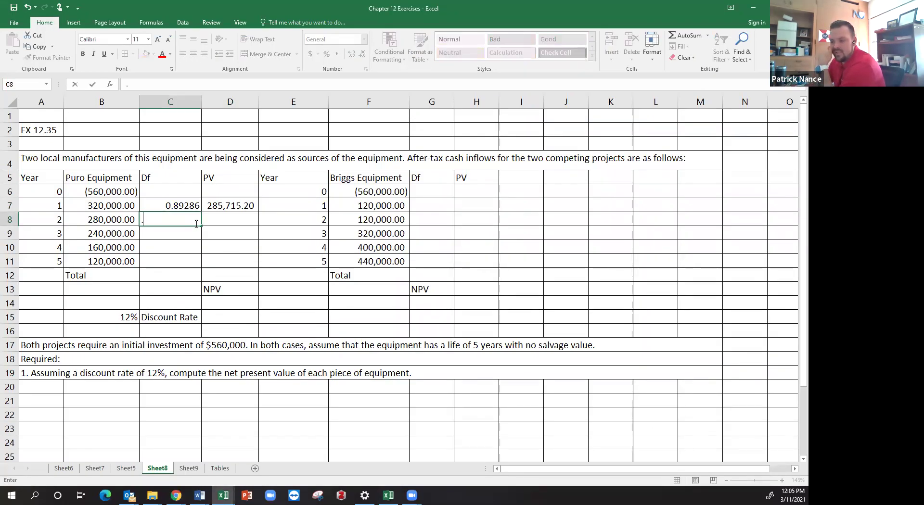
text(79)
key(BackSpace)
text(79719)
key(Return)
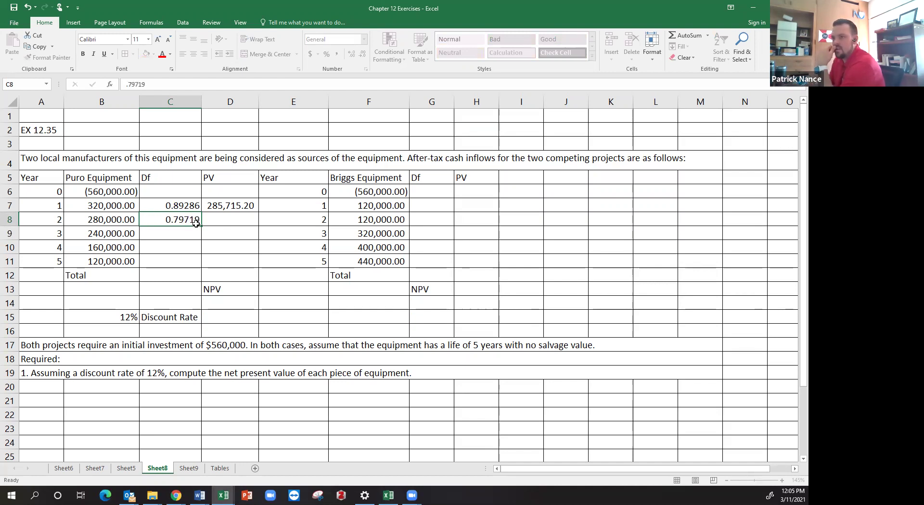
Step: Check the present value table in Chrome, then enter Puro Equipment's year 3 discount factor 0.71178 in C9
key(alt+Tab)
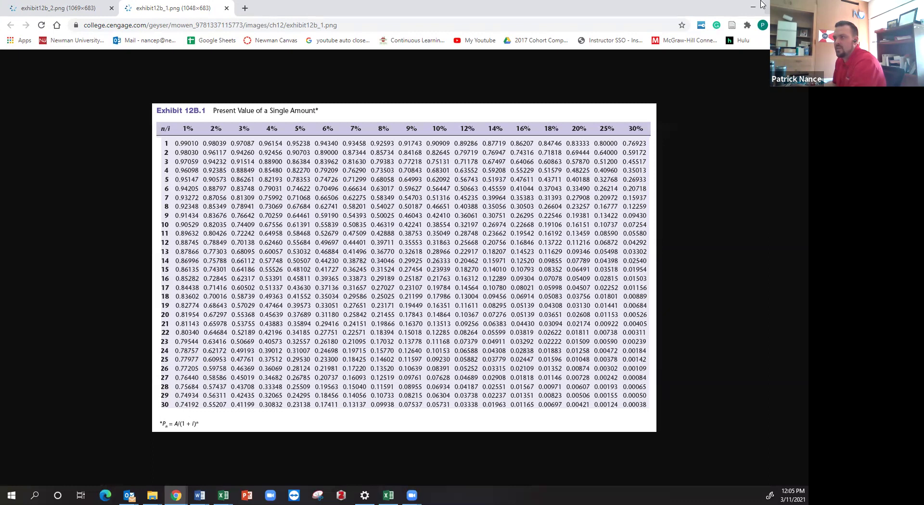
key(alt+Tab)
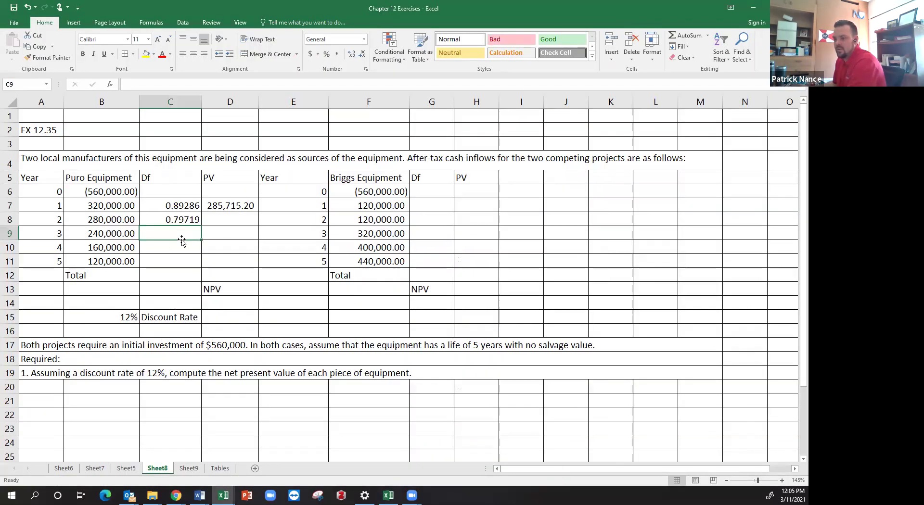
text(711)
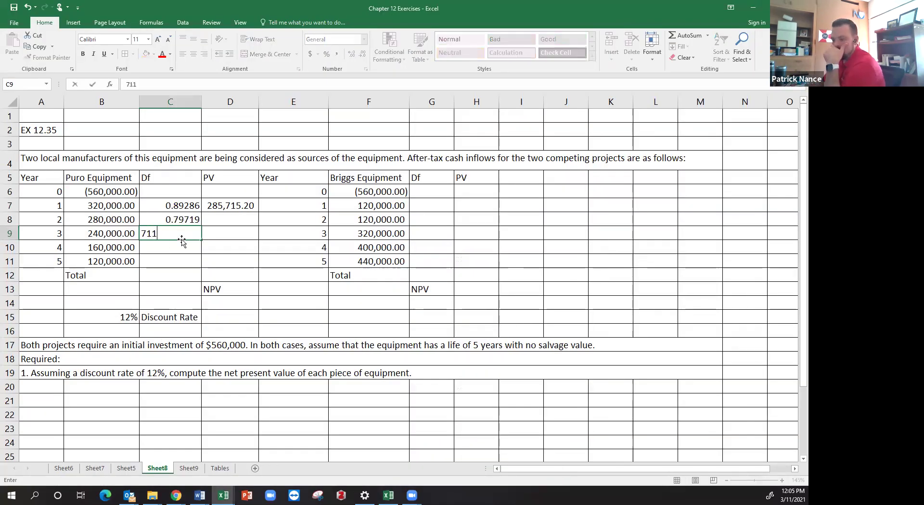
text(778)
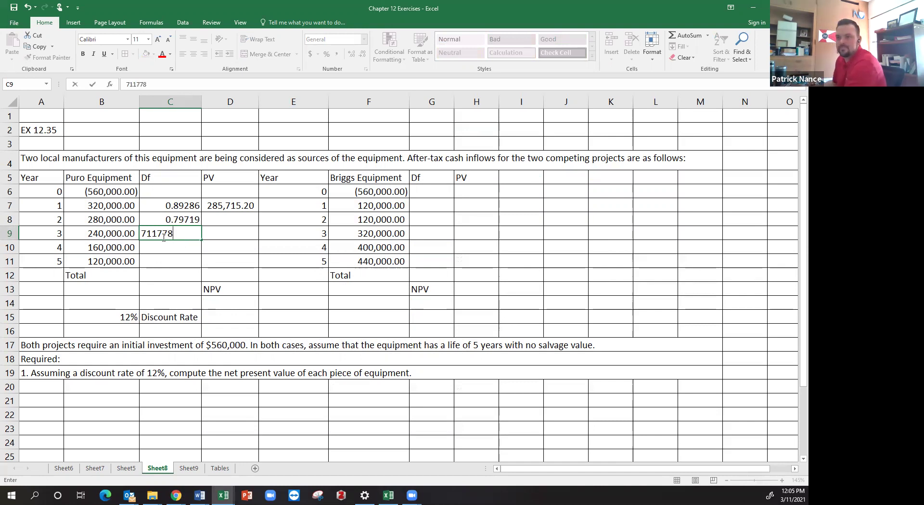
click(146, 235)
text(0.)
key(Return)
click(179, 234)
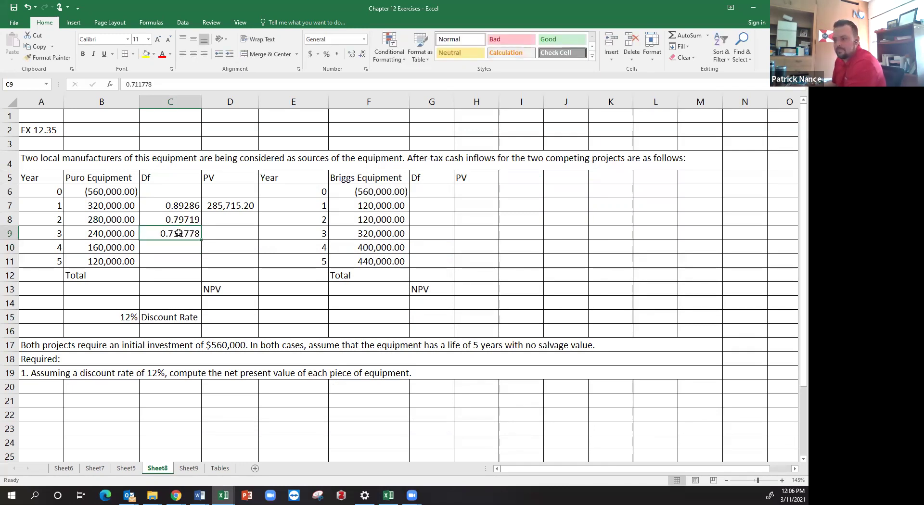
double_click(181, 233)
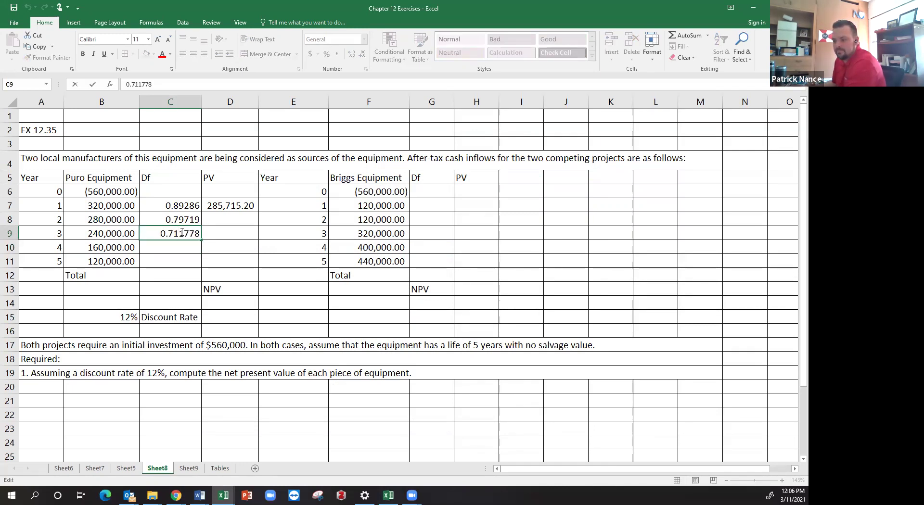
key(BackSpace)
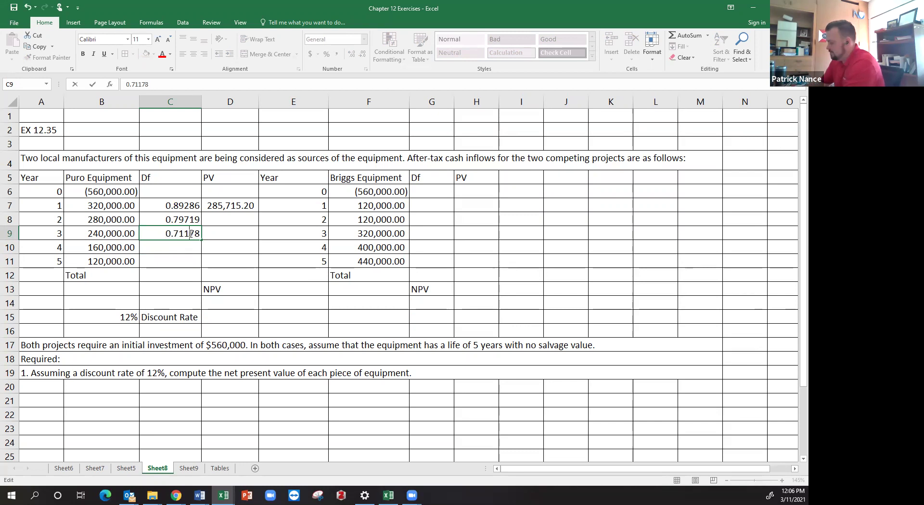
key(Return)
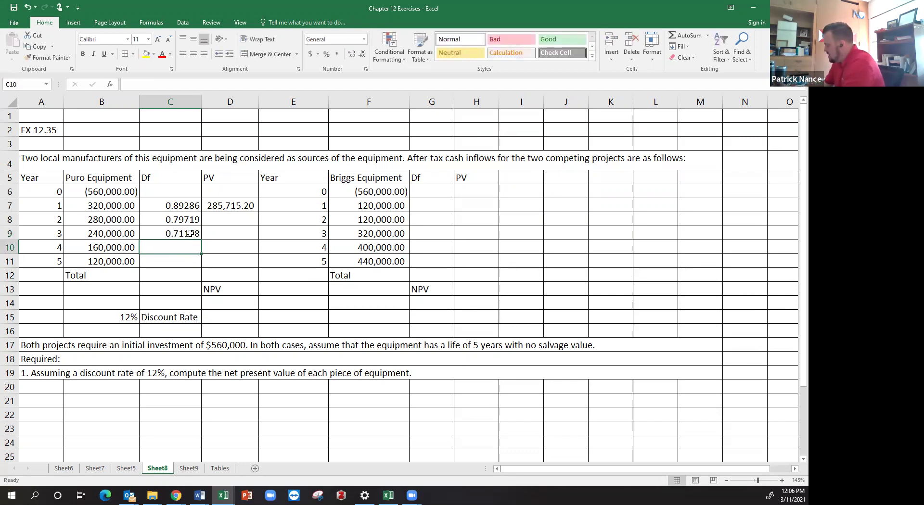
Step: Enter Puro Equipment's discount factors .63552 for year 4 in C10 and .56473 for year 5 in C11
text(.63552)
key(Return)
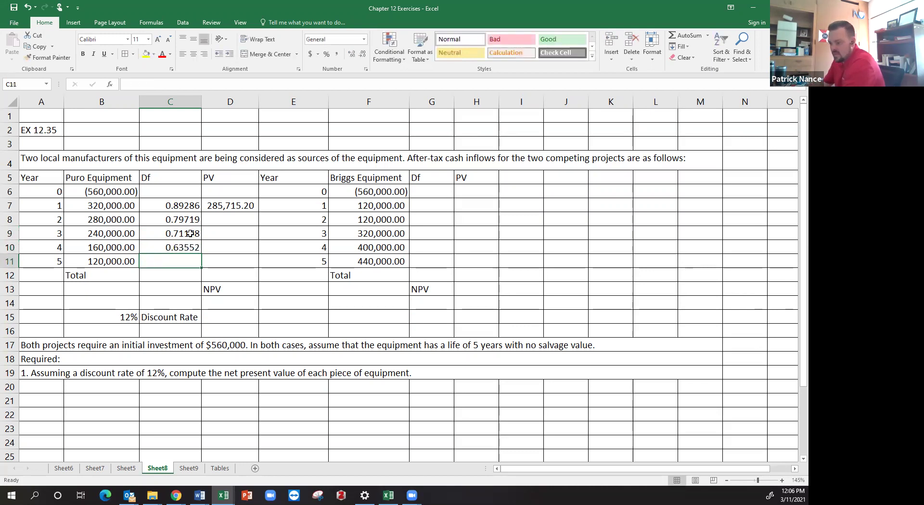
text(.5647)
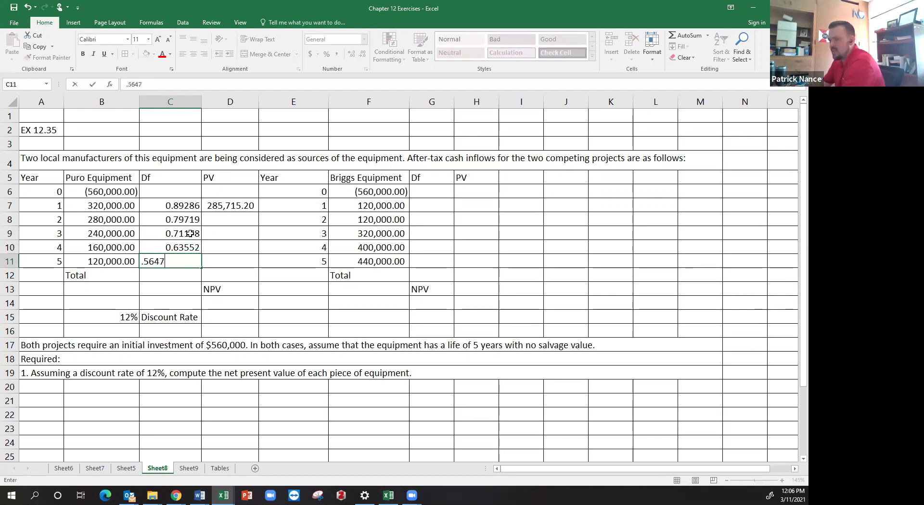
text(3)
key(Return)
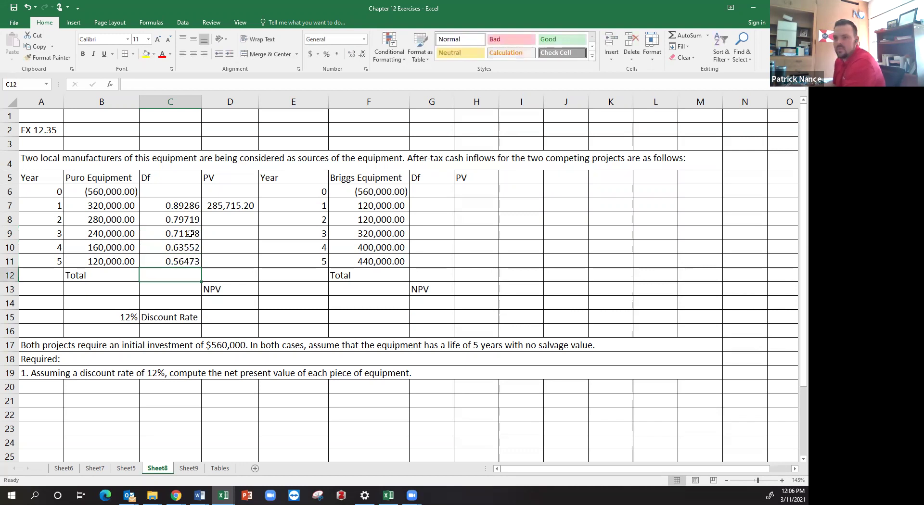
Step: Review Puro Equipment's cash flows alongside their discount factors for years 2 to 5
click(126, 265)
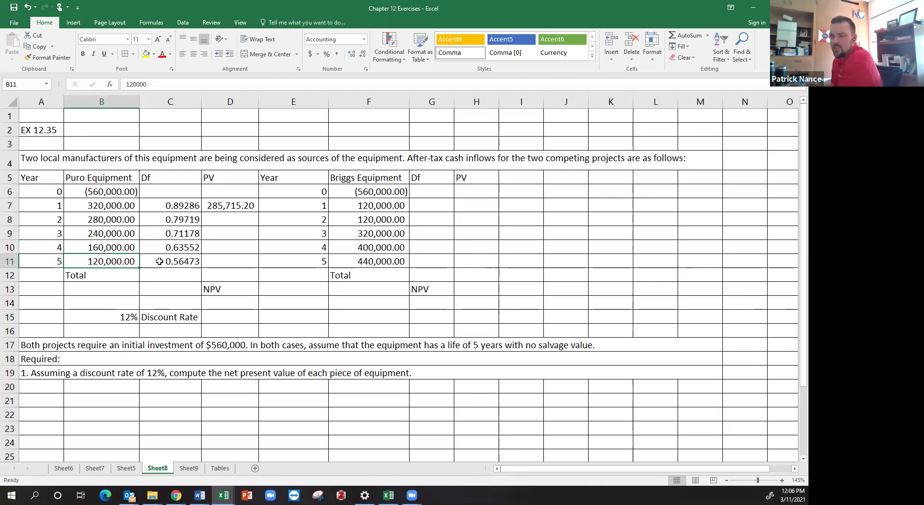
click(133, 220)
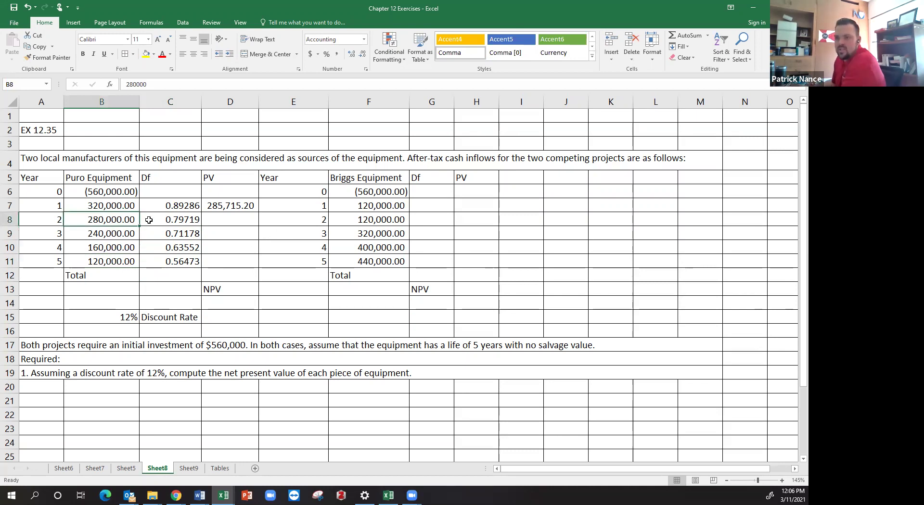
click(151, 221)
click(127, 234)
click(150, 233)
click(126, 247)
click(157, 249)
click(126, 262)
click(154, 262)
Step: Fill Puro Equipment's present value formula from D7 down to D11
click(233, 206)
drag(258, 213, 260, 267)
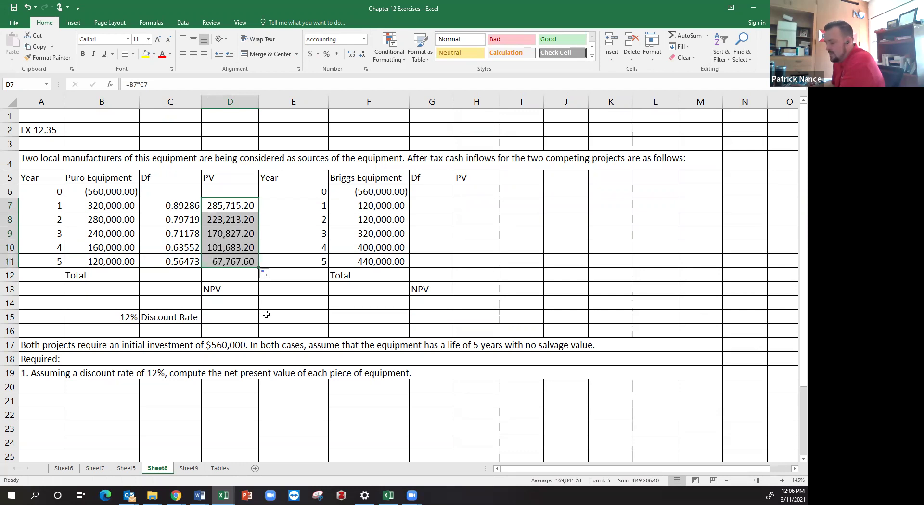
Step: Enter a year 0 discount factor of 1.0 in C6 and calculate its present value in D6 with =B6*C6
click(179, 196)
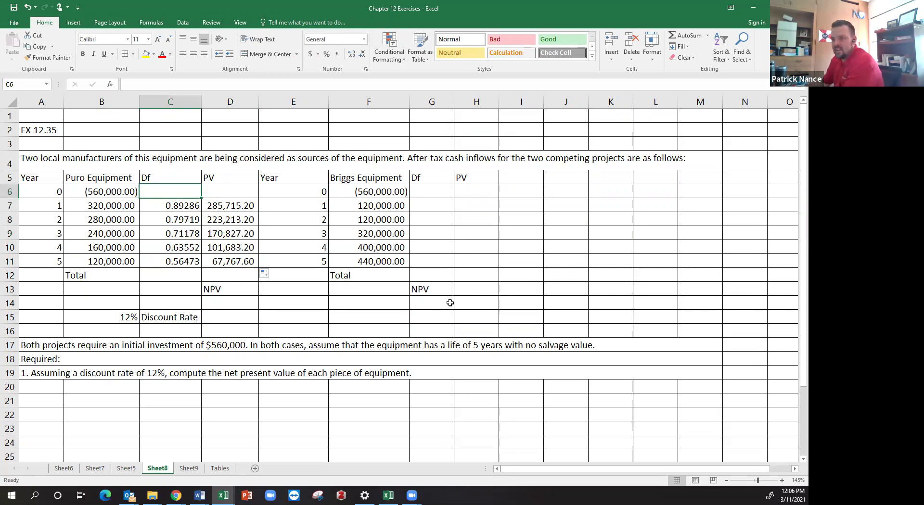
text(1.0)
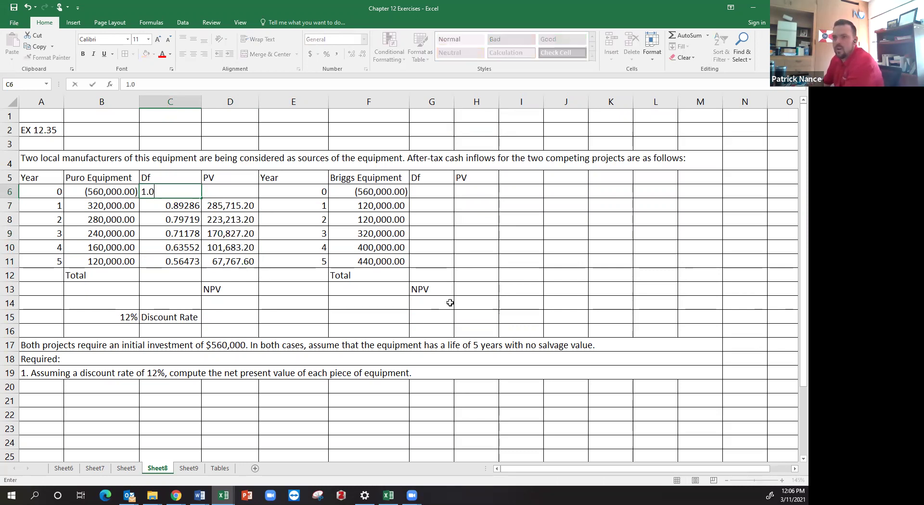
key(Tab)
text(=)
key(Left)
key(Left)
text(*)
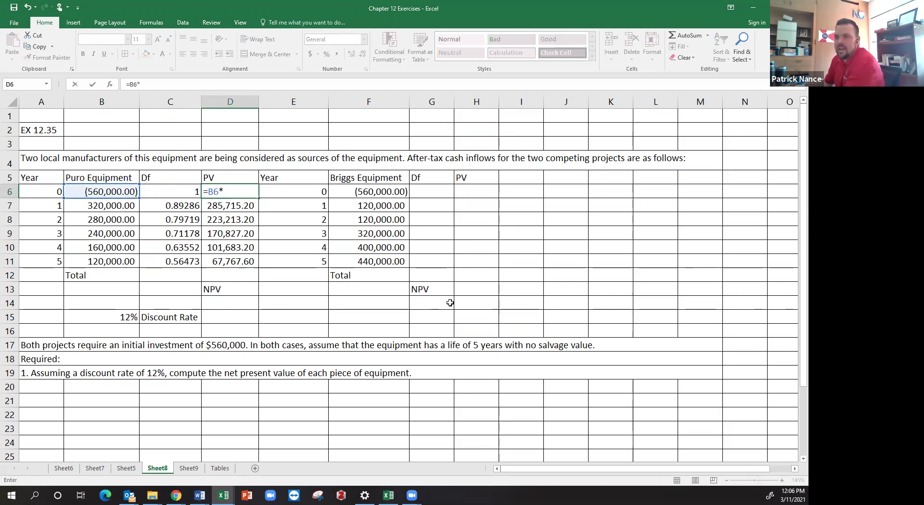
key(Left)
key(Return)
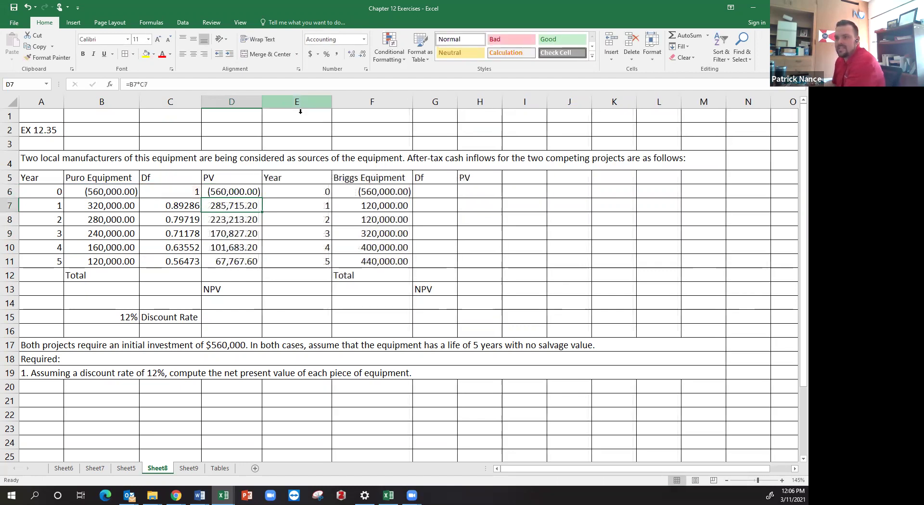
click(441, 192)
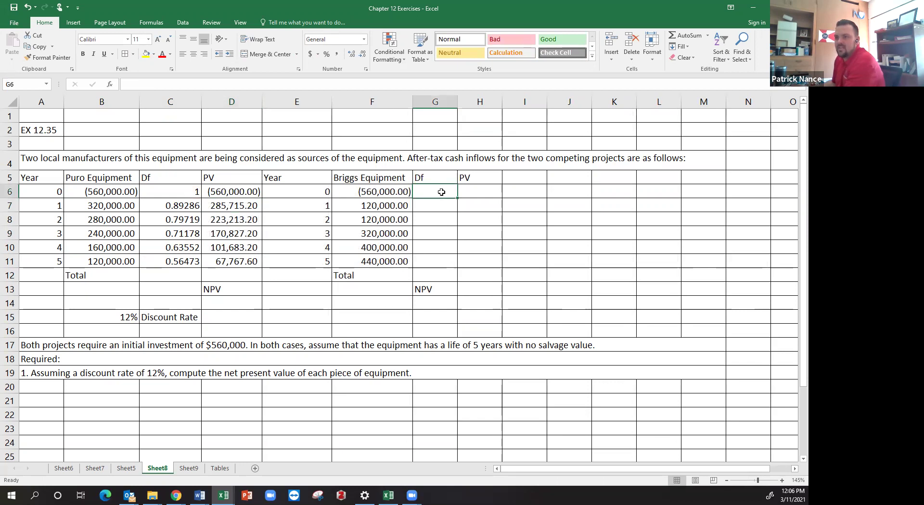
click(170, 195)
click(433, 194)
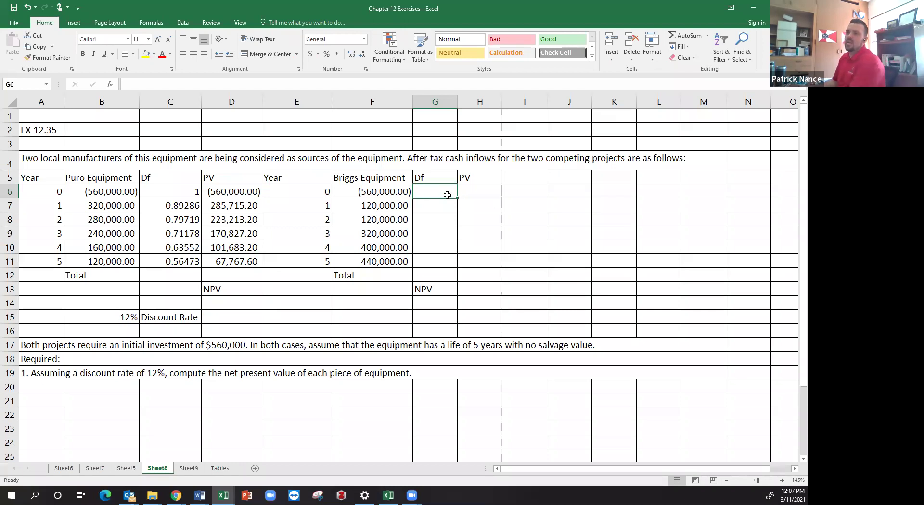
drag(192, 192, 181, 262)
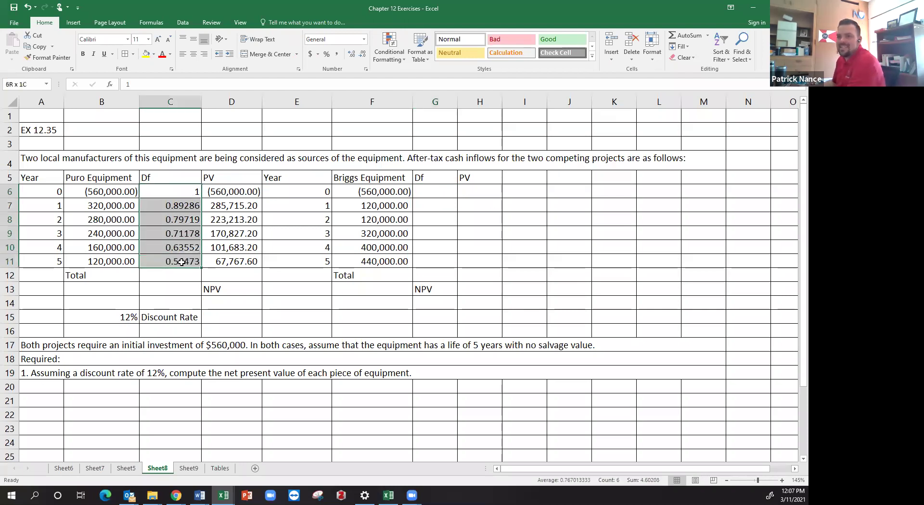
drag(365, 193, 366, 262)
drag(161, 197, 169, 263)
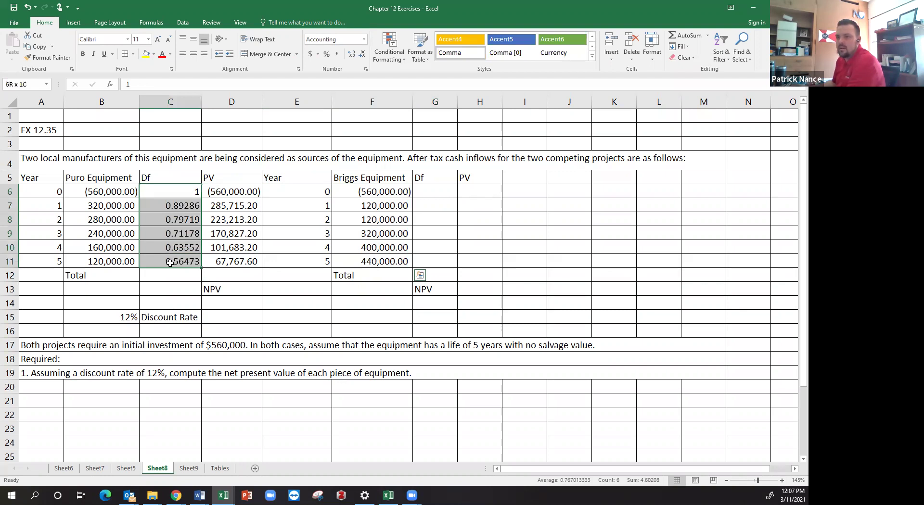
Step: Link Briggs Equipment's year 0 discount factor in G6 to C6 with =C6 and fill it down to G11
click(440, 192)
text(=)
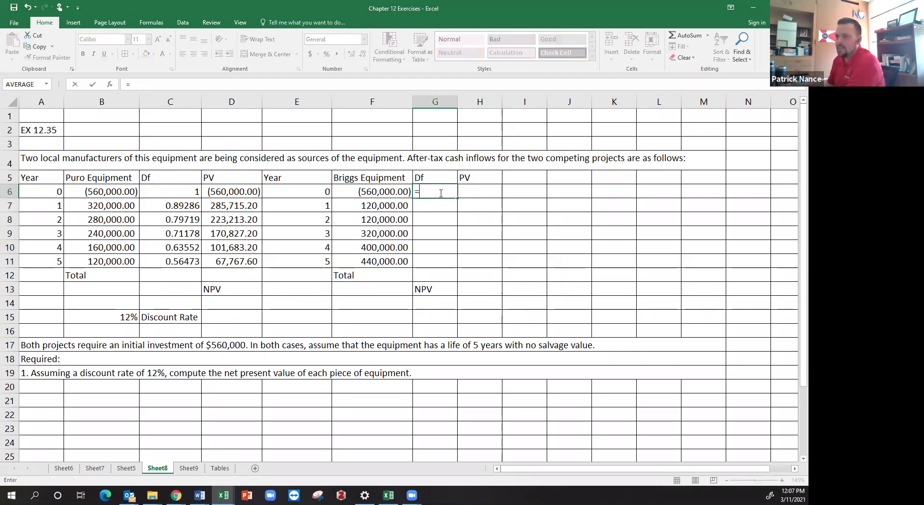
click(198, 191)
key(Return)
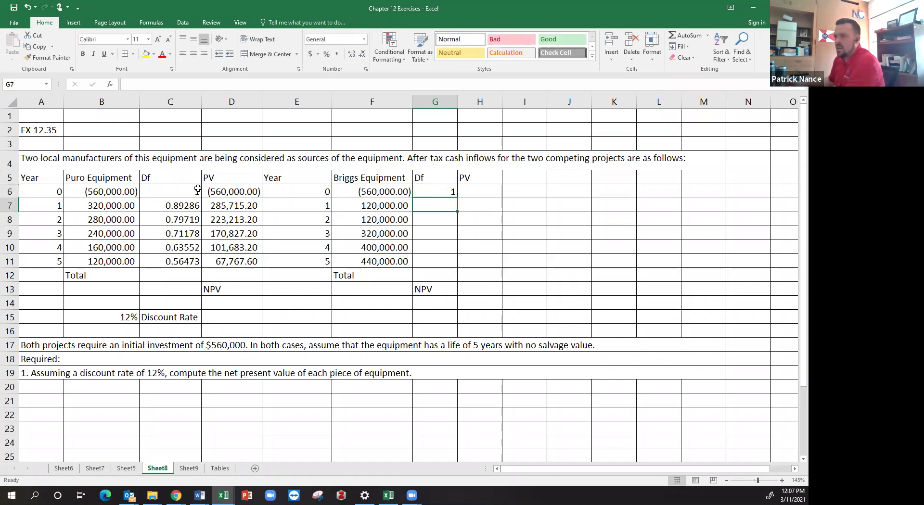
click(448, 194)
drag(457, 198, 455, 264)
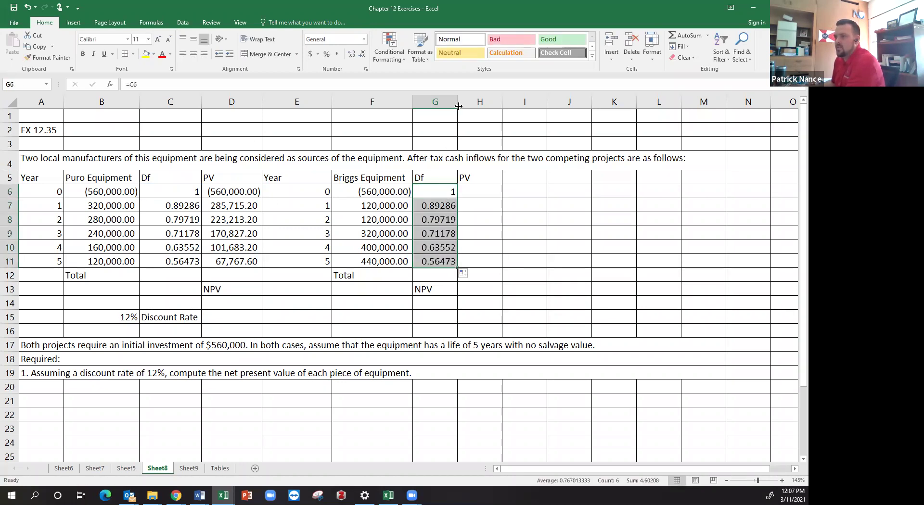
Step: Widen column H, which holds Briggs Equipment's present values
click(494, 191)
drag(502, 101, 517, 104)
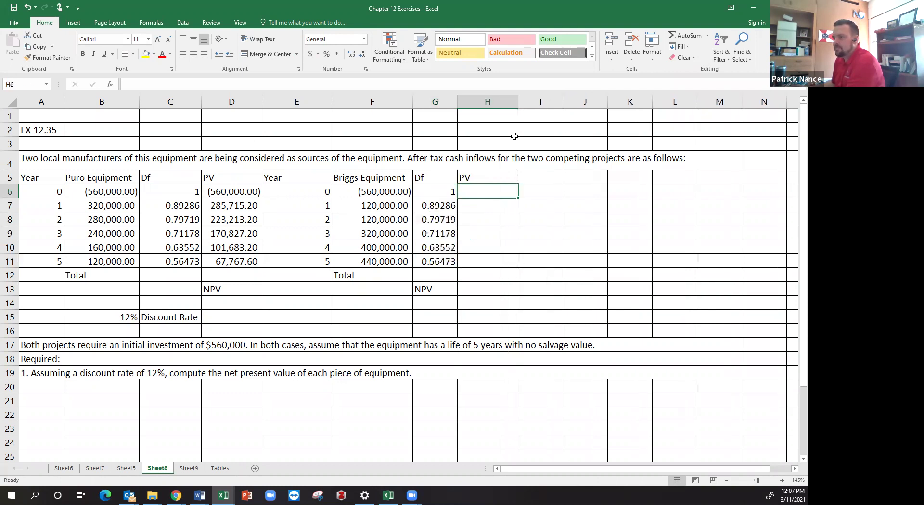
Step: Calculate Briggs Equipment's year 0 present value in H6 with =F6*G6 and fill the formula down to H11
click(244, 191)
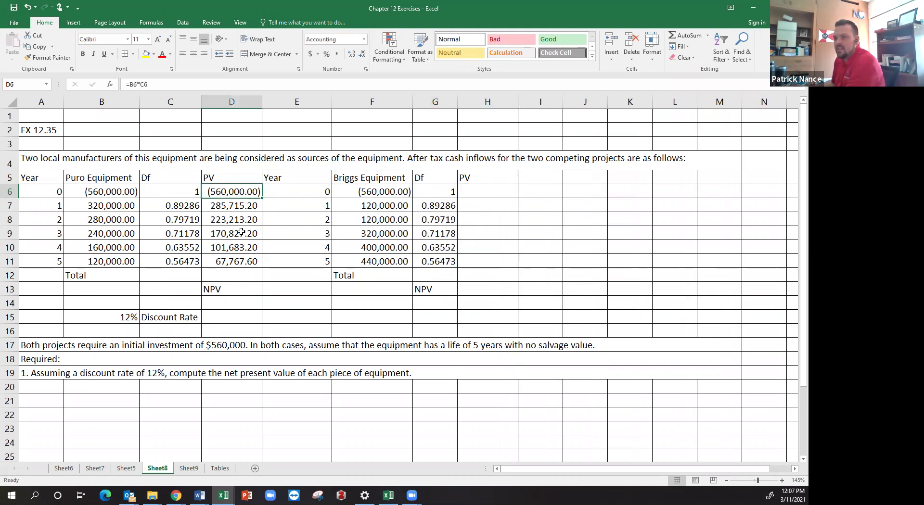
click(474, 191)
text(=)
key(Left)
key(Left)
text(*)
key(Left)
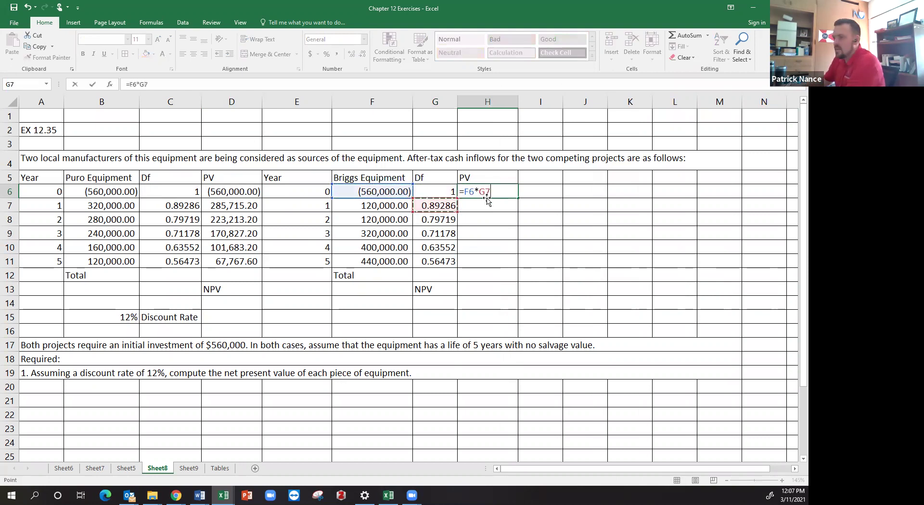
key(Return)
click(487, 194)
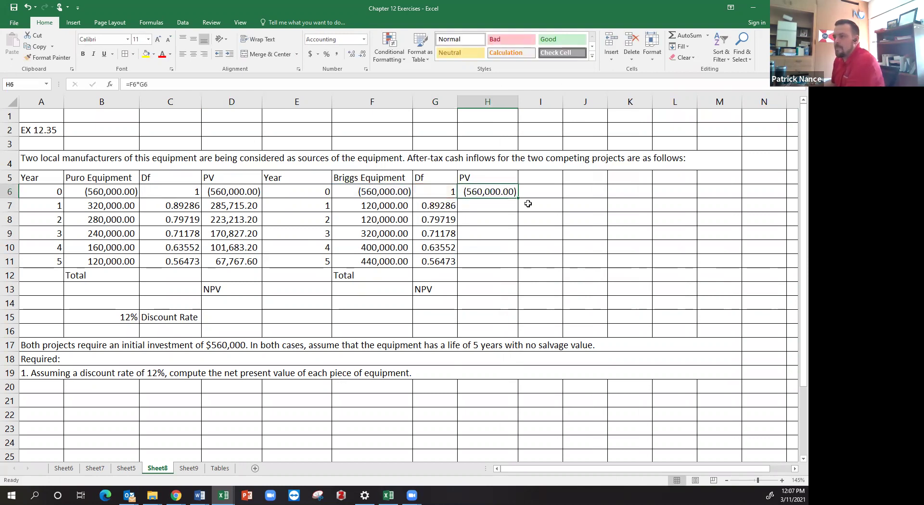
drag(518, 196, 518, 265)
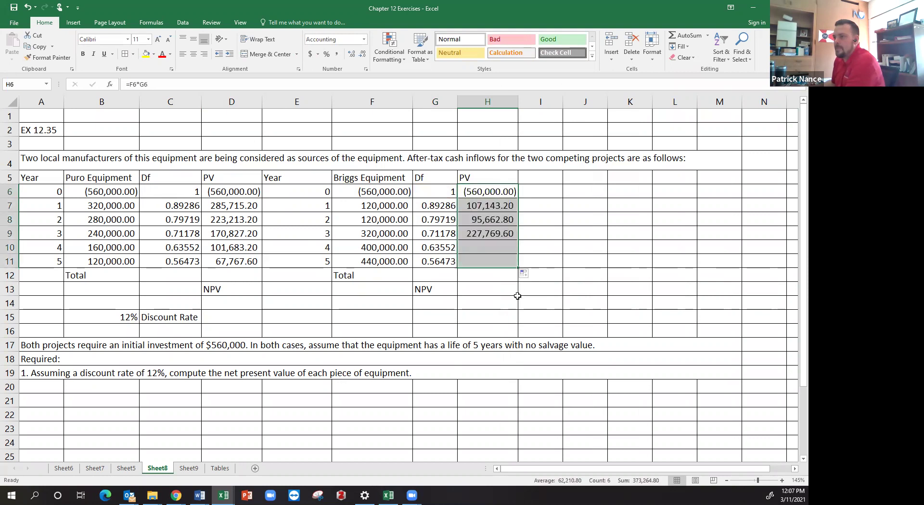
Step: Total Puro Equipment's present values in D12 with =SUM(D6:D11)
click(483, 286)
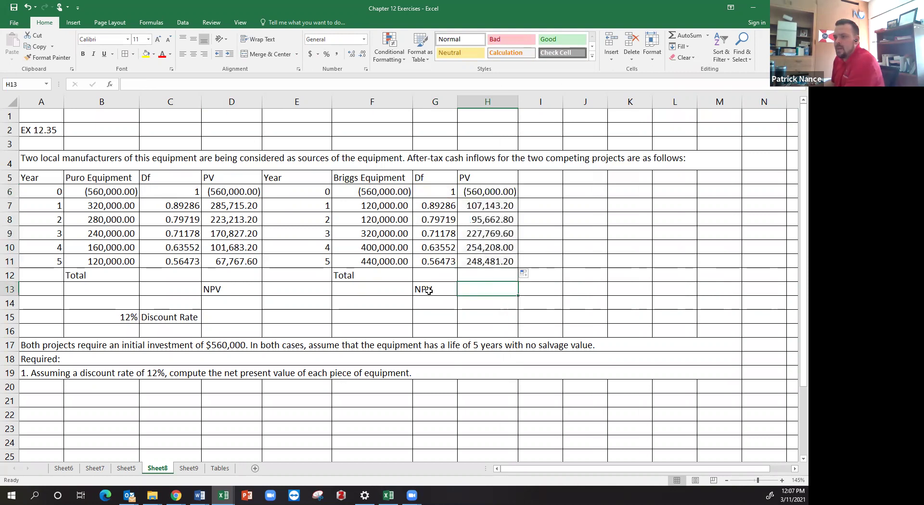
click(236, 290)
click(236, 273)
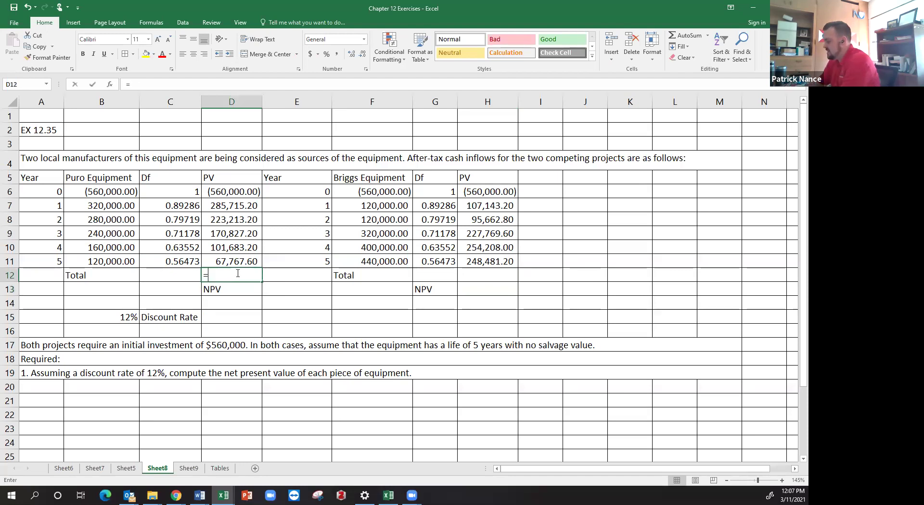
text(=sum()
drag(245, 190, 253, 260)
text())
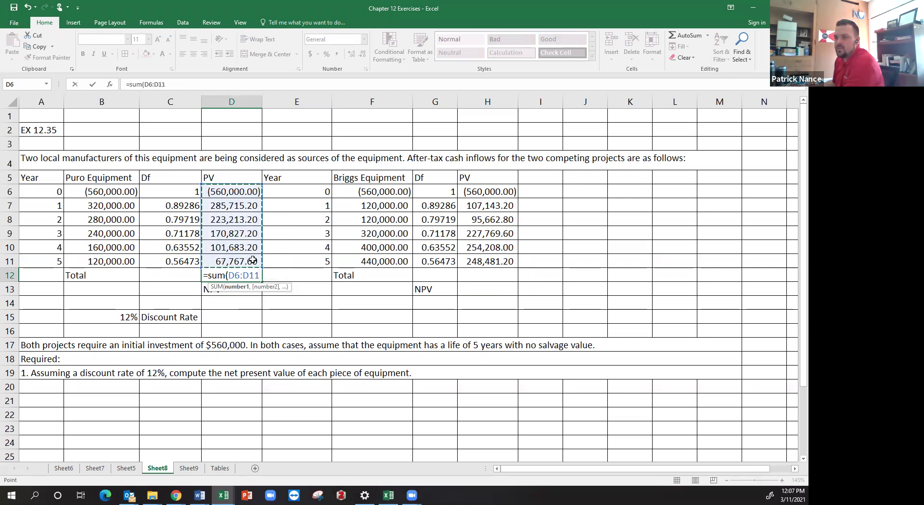
key(Return)
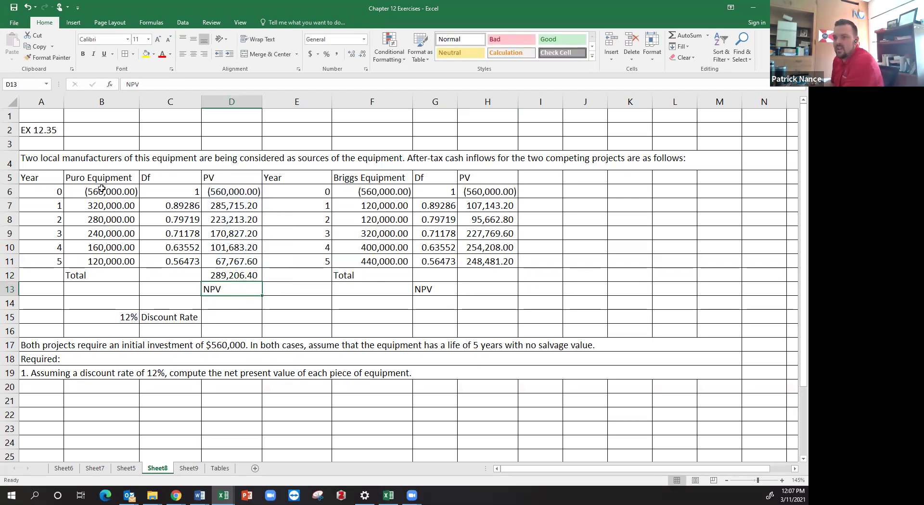
Step: Center Puro Equipment's NPV label in D13 and move Briggs Equipment's NPV label from G13 to H13
click(193, 53)
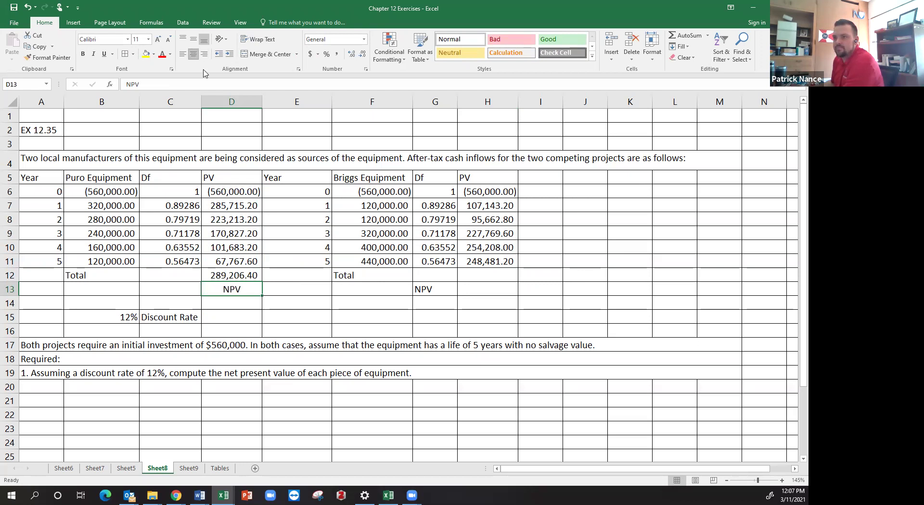
click(478, 288)
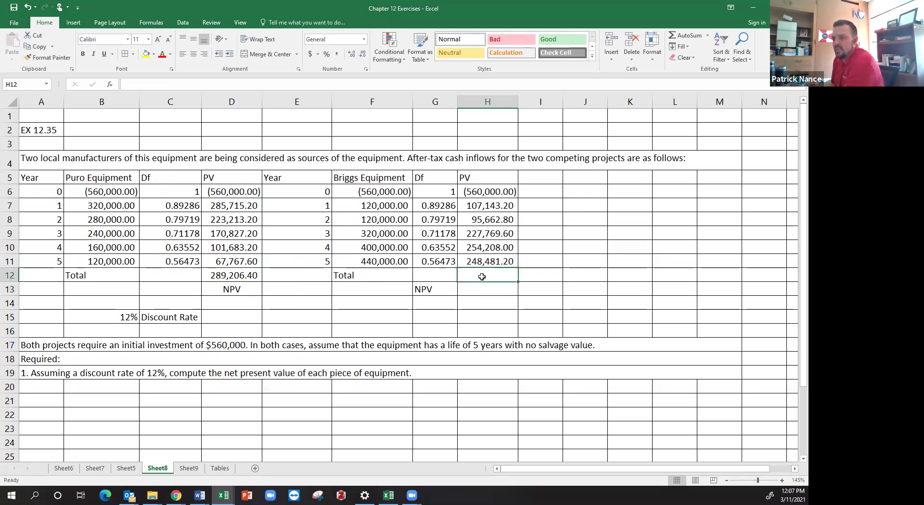
click(430, 292)
drag(431, 292, 479, 290)
Step: Total Briggs Equipment's present values in H12 with =SUM(H6:H11)
click(483, 279)
text(=sum()
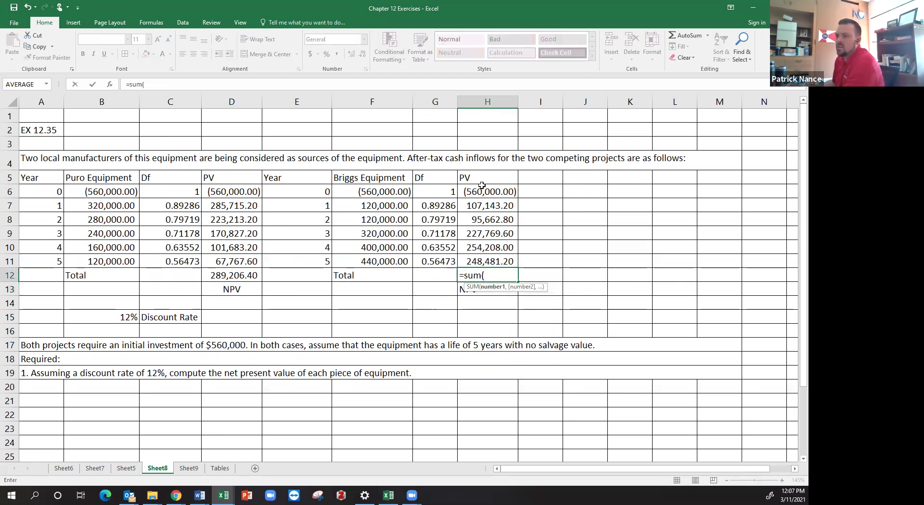
drag(482, 188, 483, 260)
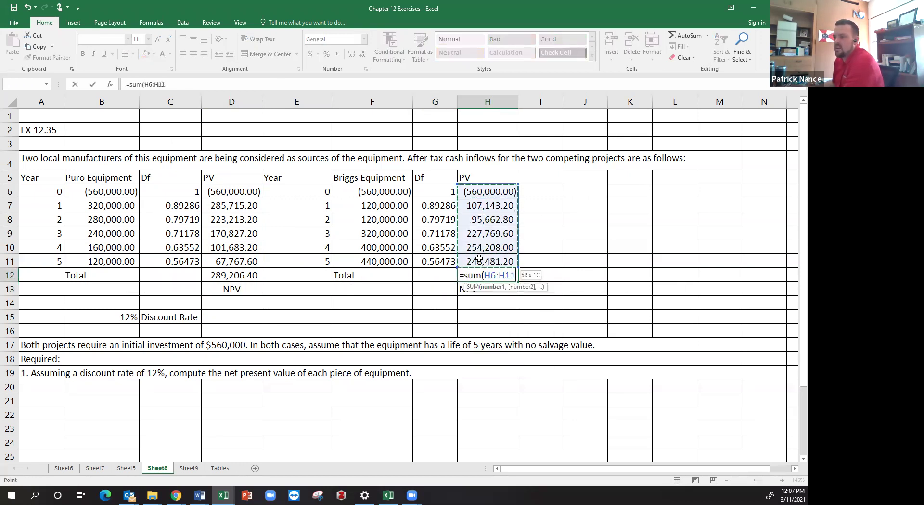
text())
key(Return)
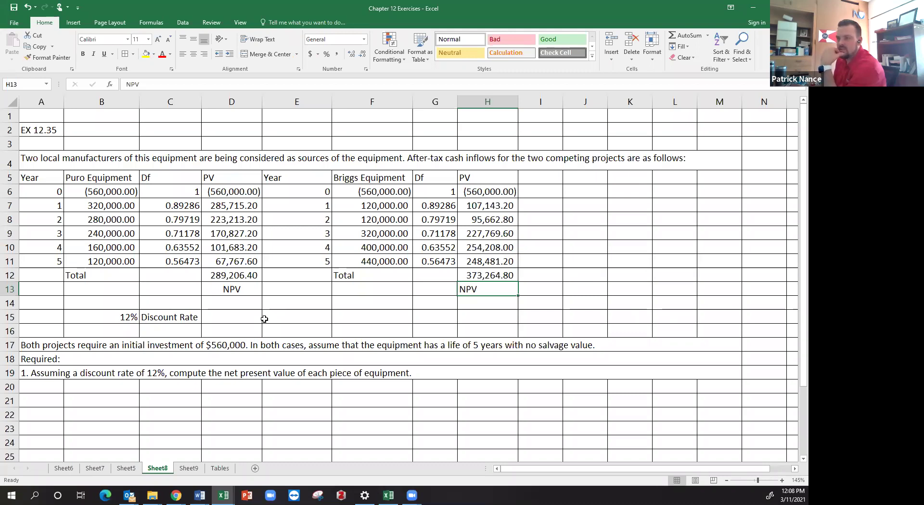
click(246, 279)
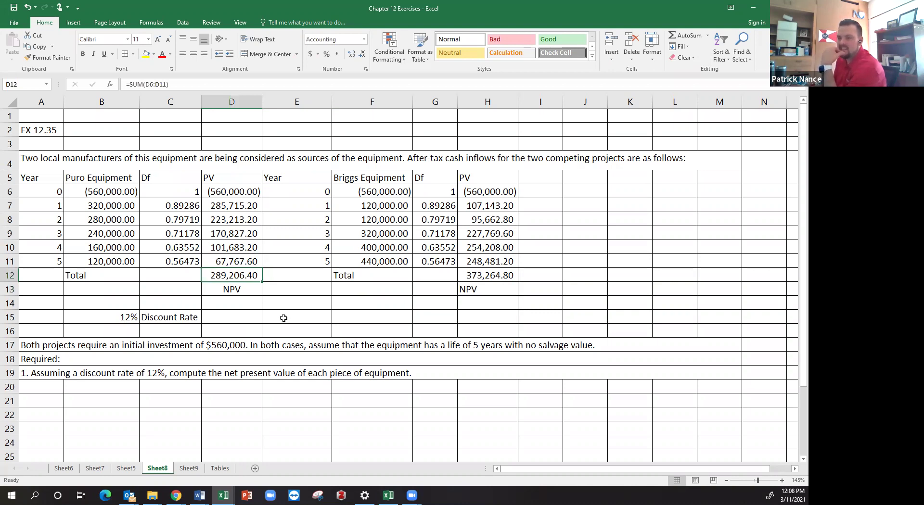
click(137, 318)
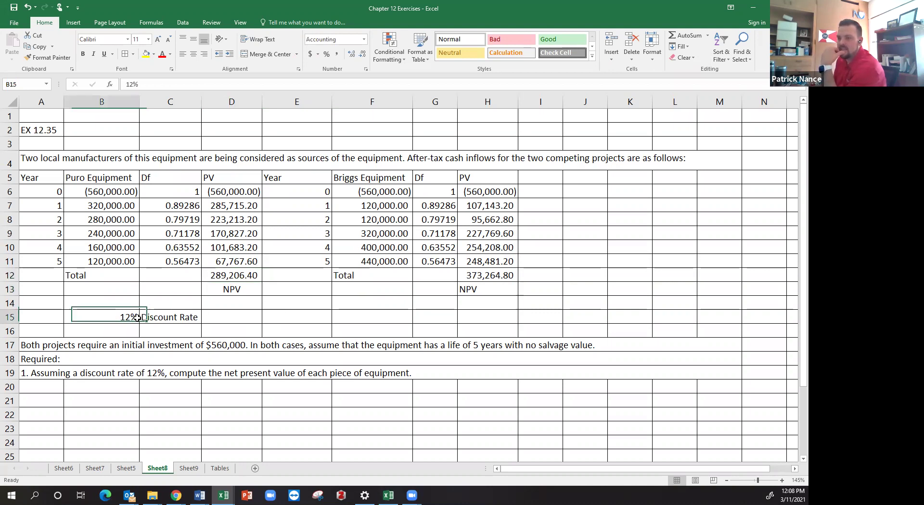
click(479, 279)
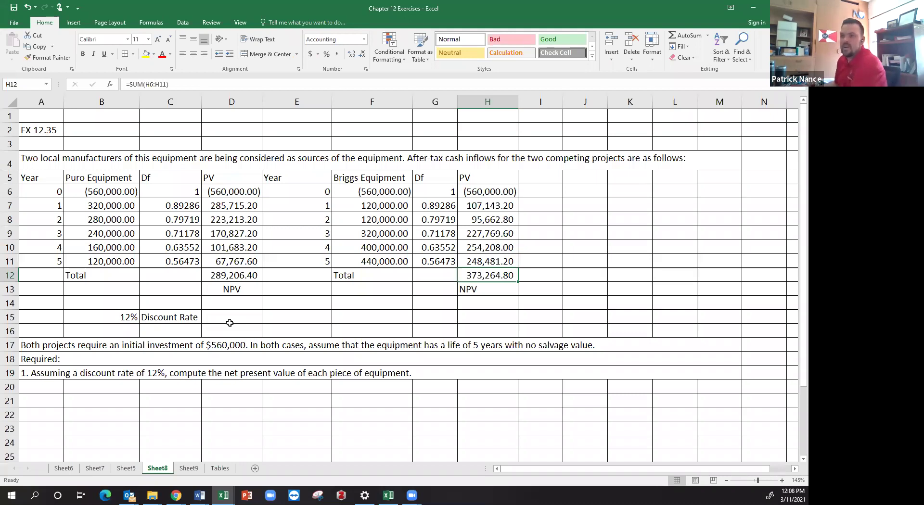
click(221, 275)
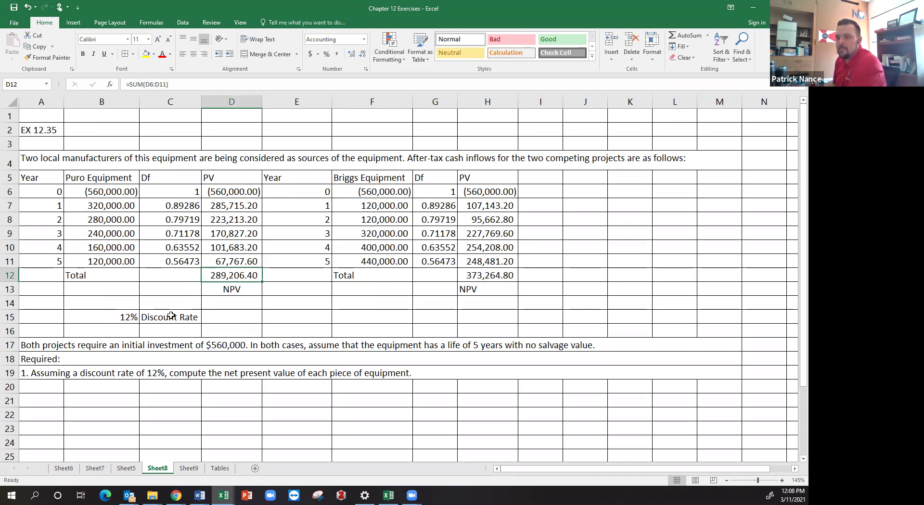
Step: Move the 12% discount rate and its label from B15:C15 to I15:J15
click(150, 320)
click(134, 316)
click(144, 321)
click(132, 317)
drag(133, 317, 575, 322)
click(554, 299)
click(181, 310)
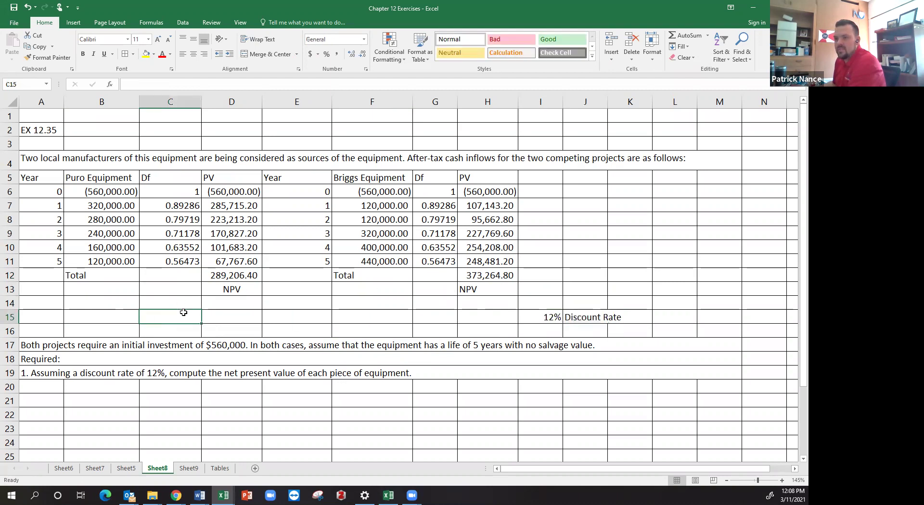
Step: Enter the label "Present Value Cash Flows at 12% discount" in C14
click(236, 315)
click(225, 305)
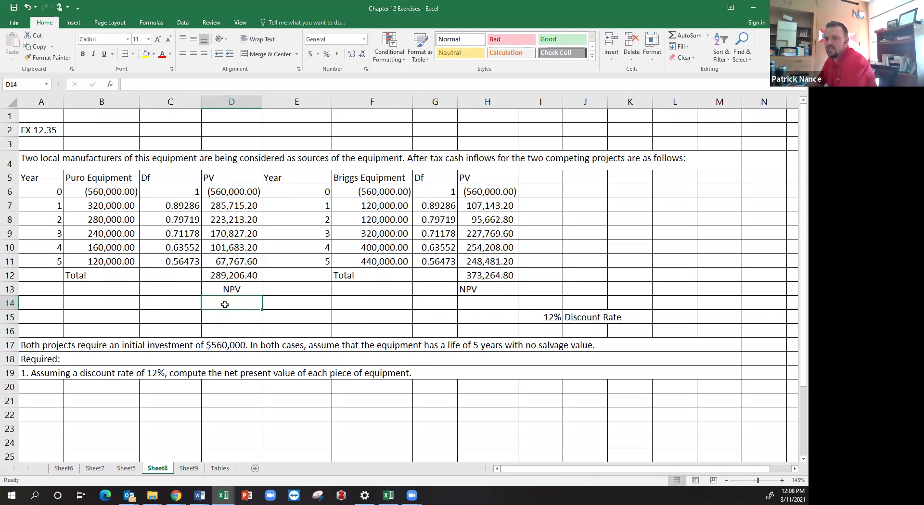
key(Left)
key(Left)
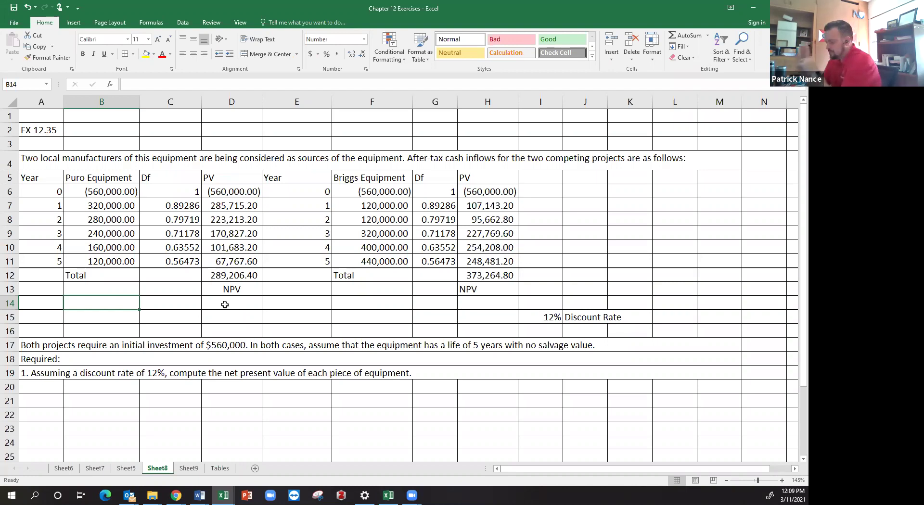
key(Right)
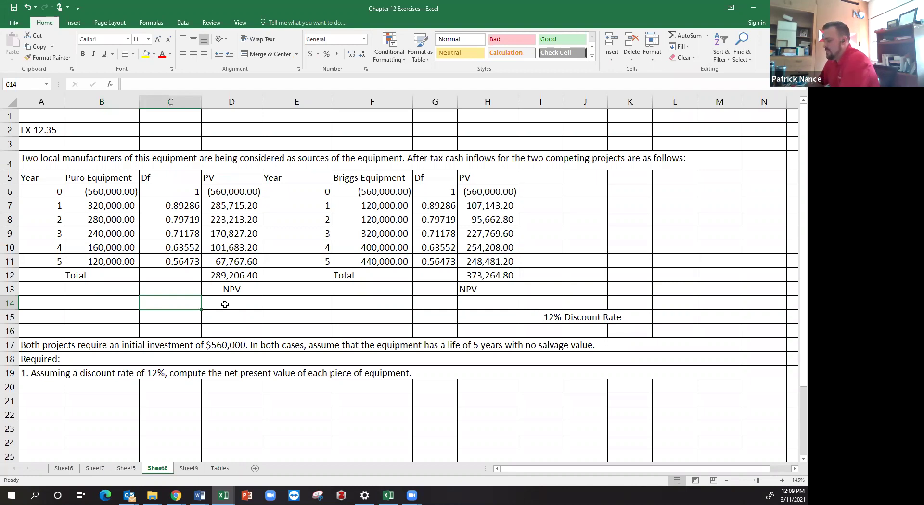
text(Present Value Cash)
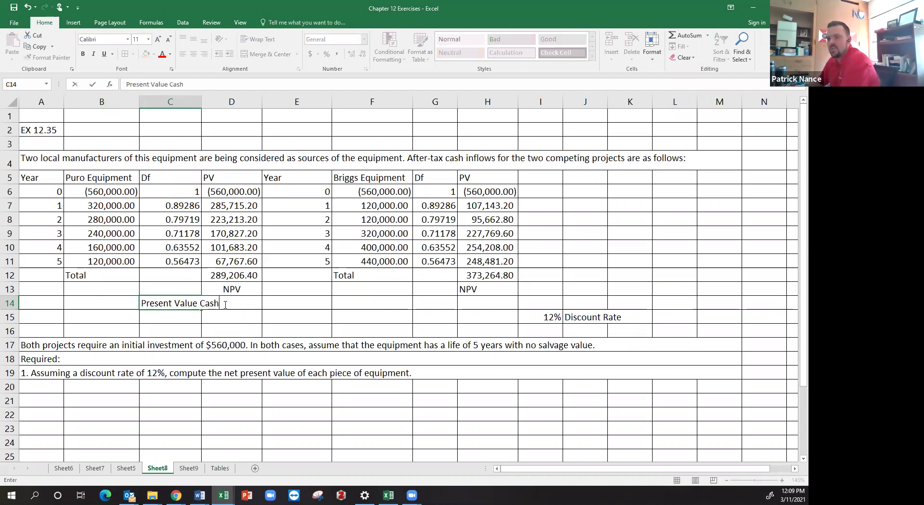
text( Floe)
key(BackSpace)
key(BackSpace)
text(ws of)
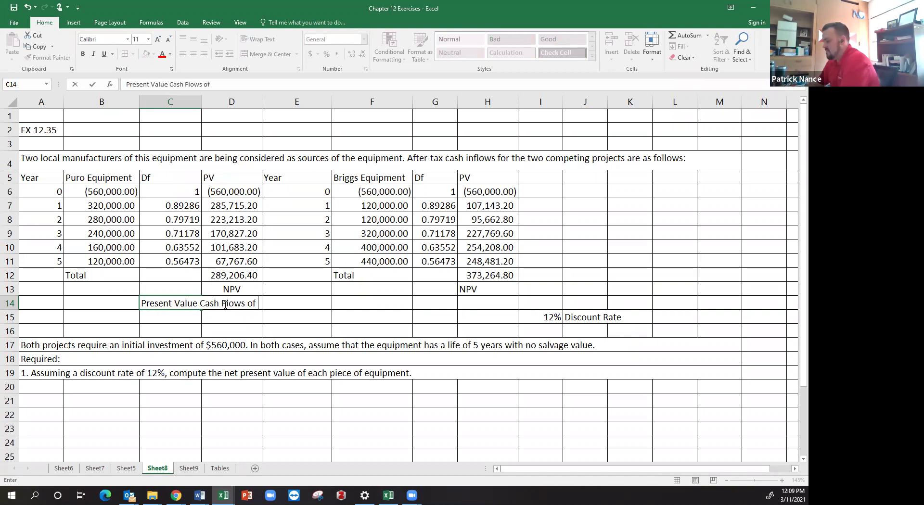
text(at 12% discount)
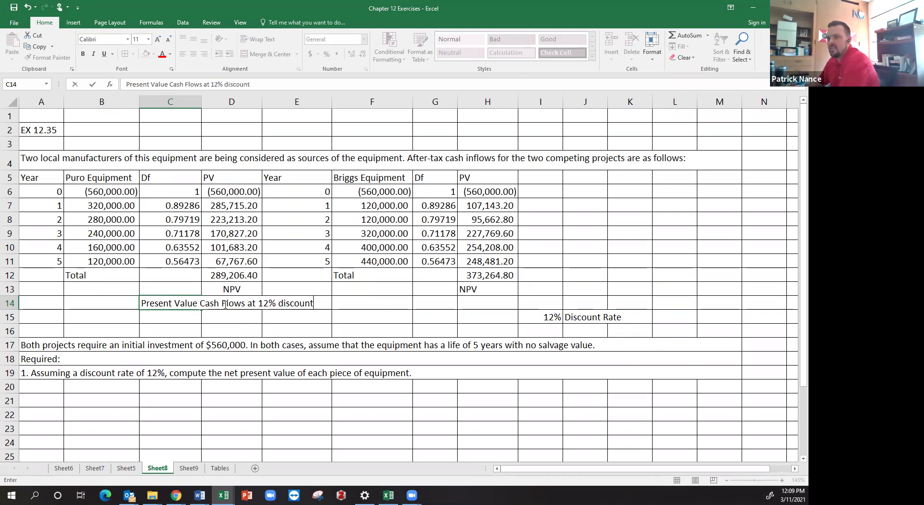
key(Return)
Step: Calculate the present value of Puro Equipment's year 1 to 5 cash flows in B14 with =NPV(I15,B7:B11)
key(Up)
key(Left)
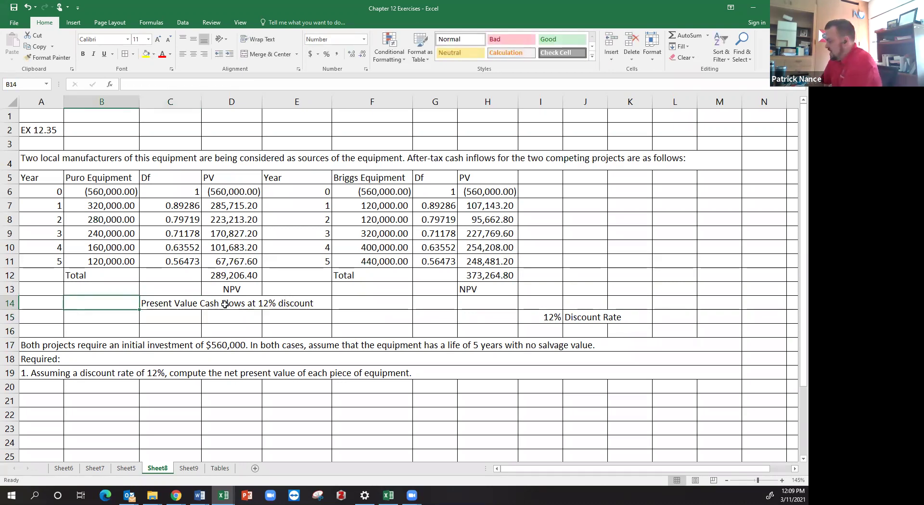
text(=npv()
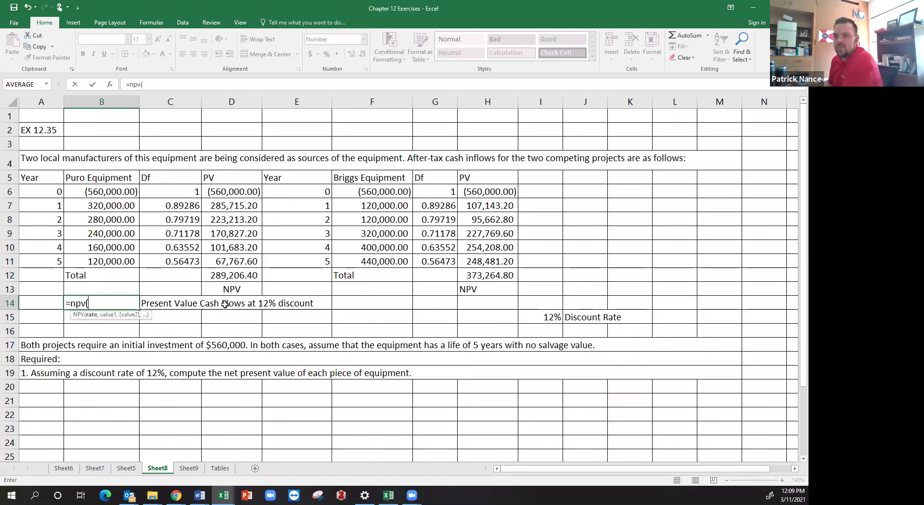
click(531, 320)
text(,)
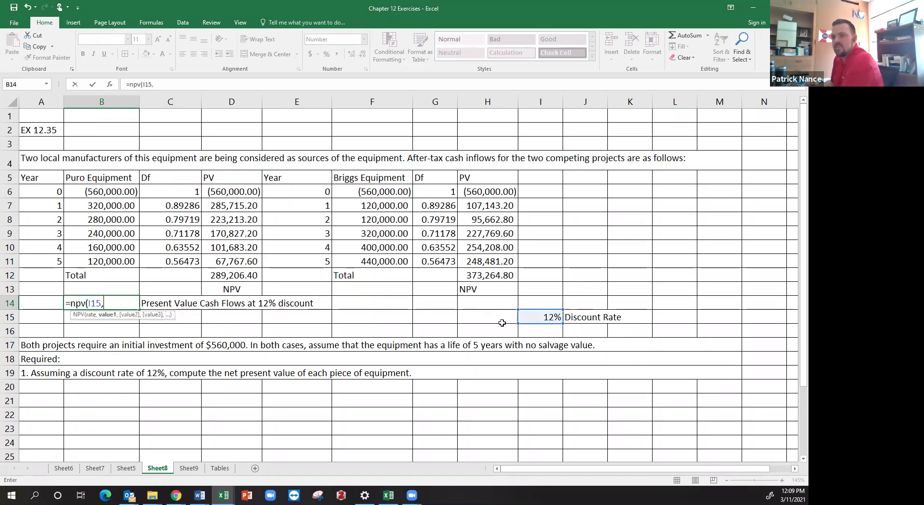
drag(109, 205, 109, 260)
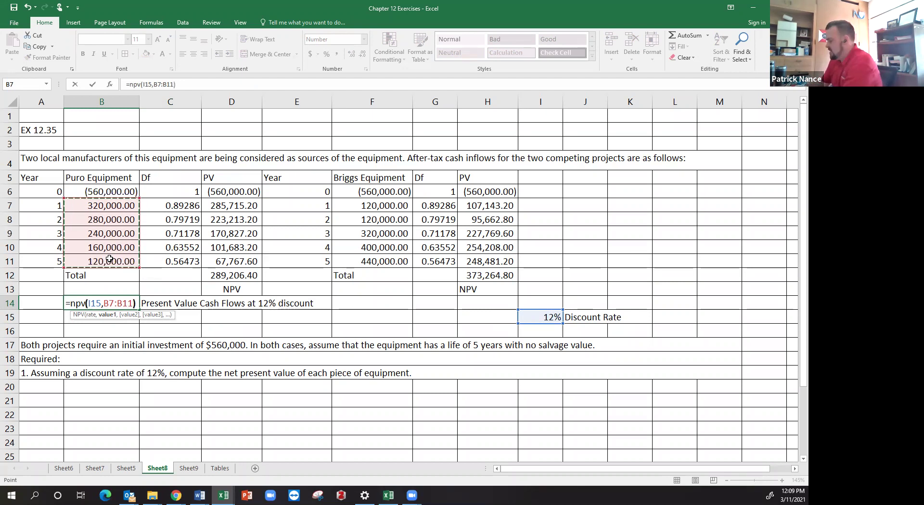
key(Return)
click(133, 301)
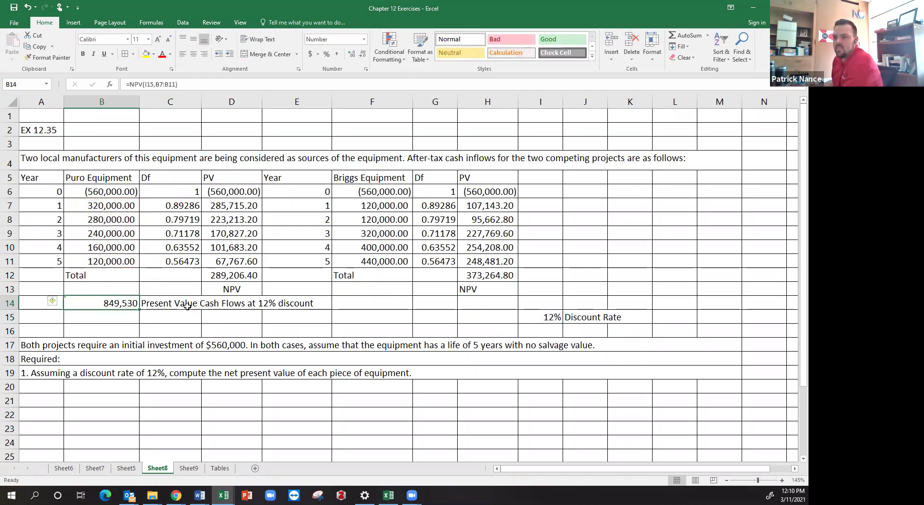
click(192, 307)
drag(112, 207, 111, 260)
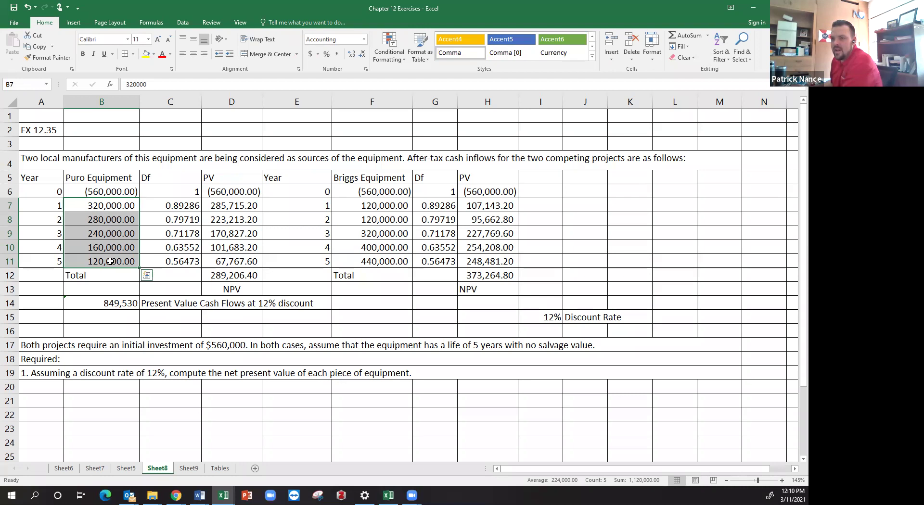
click(174, 307)
click(218, 291)
Step: Label C15 "Intial Cost" and link B15 to Puro Equipment's year 0 outlay with =B6
click(153, 318)
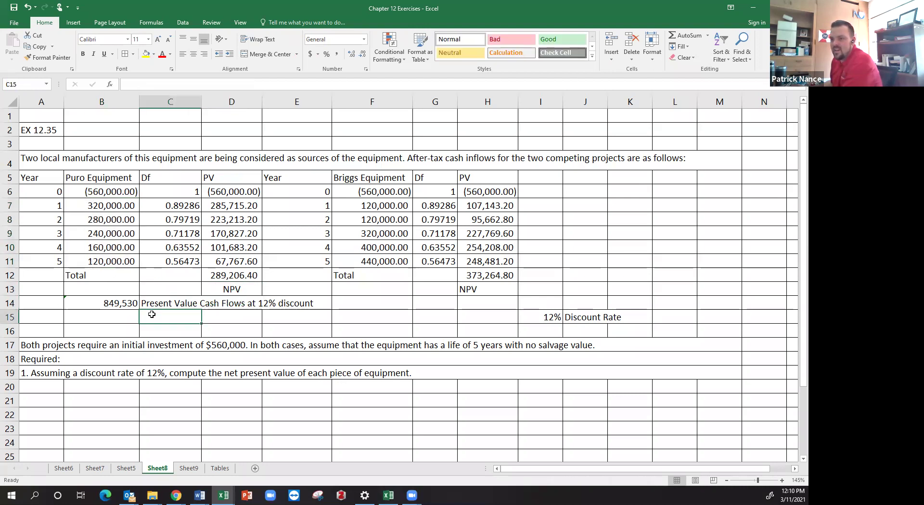
text(Inti)
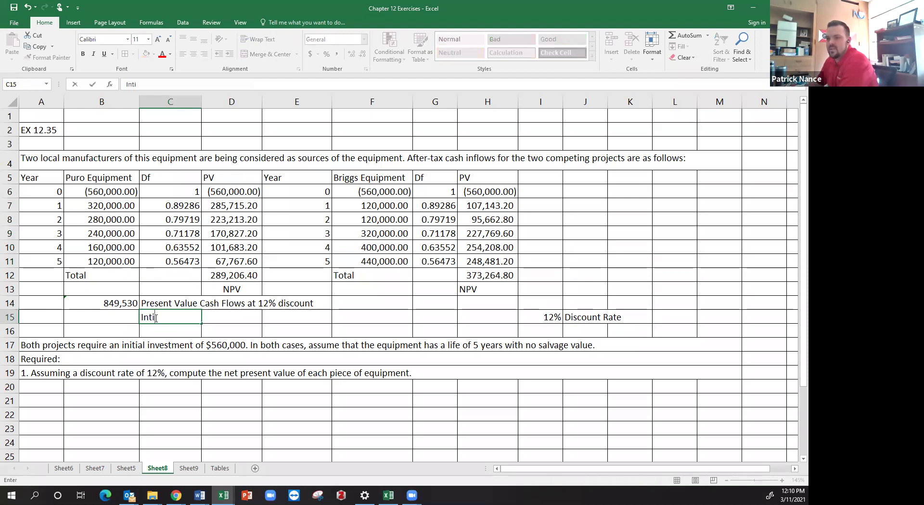
text(al Cost)
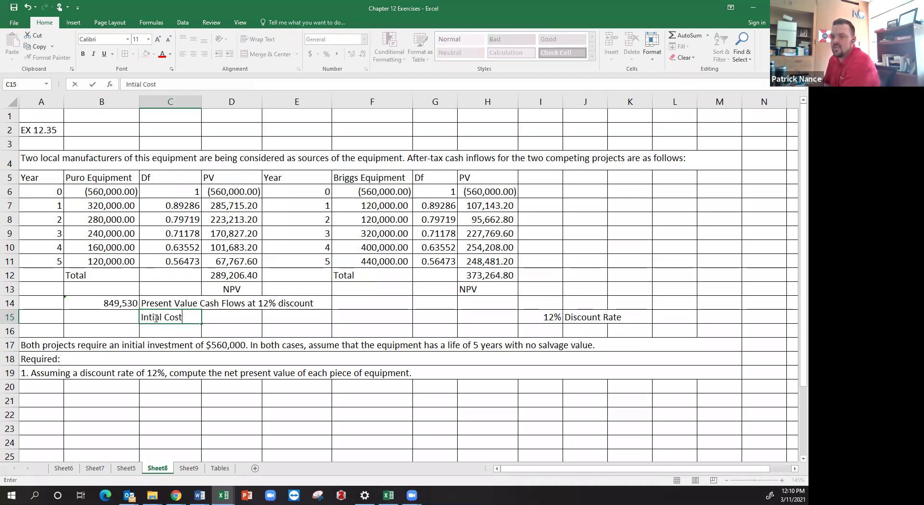
key(Left)
text(=)
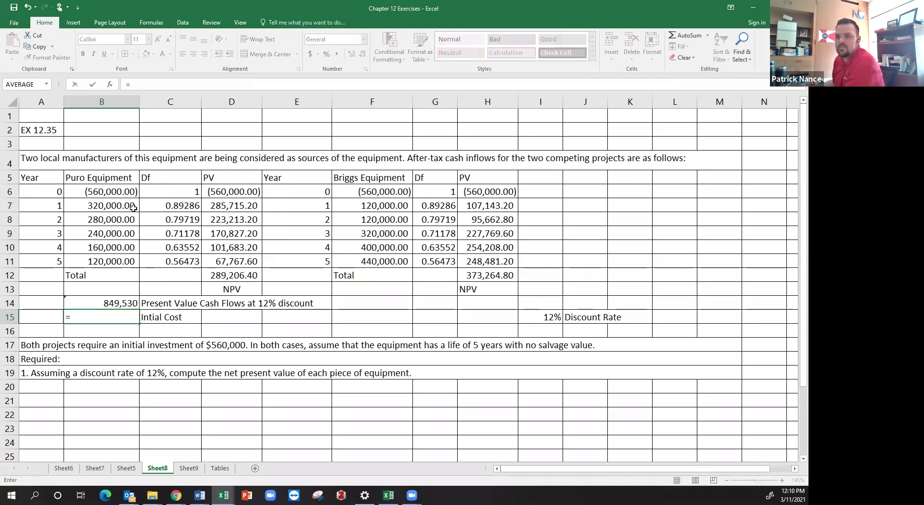
click(116, 192)
key(Return)
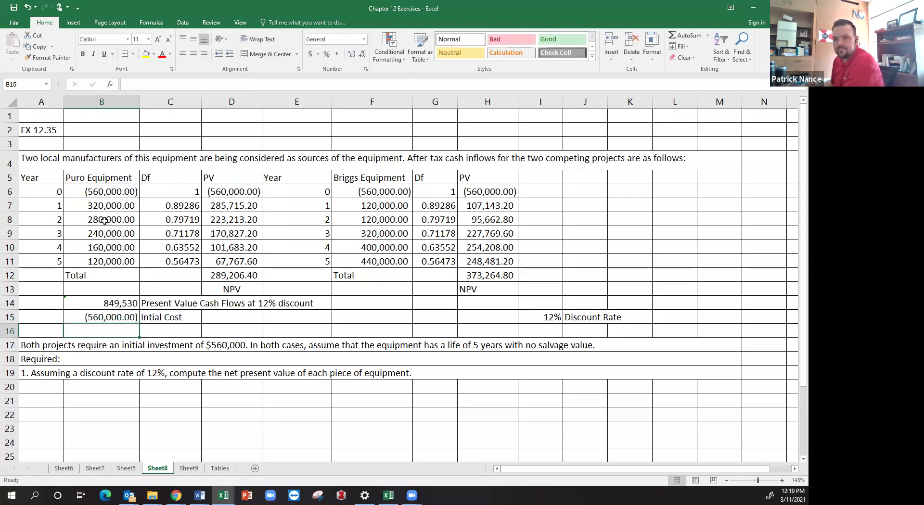
Step: Label C16 "NPV" and calculate Puro Equipment's net present value in B16 with =B14+B15
click(165, 327)
text(NPV)
key(Left)
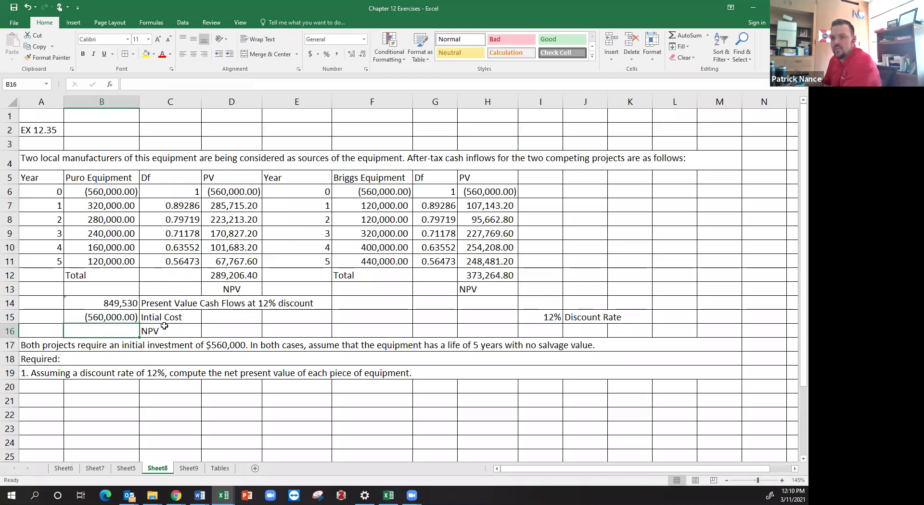
text(=)
key(Up)
key(Up)
text(+)
key(Up)
key(Return)
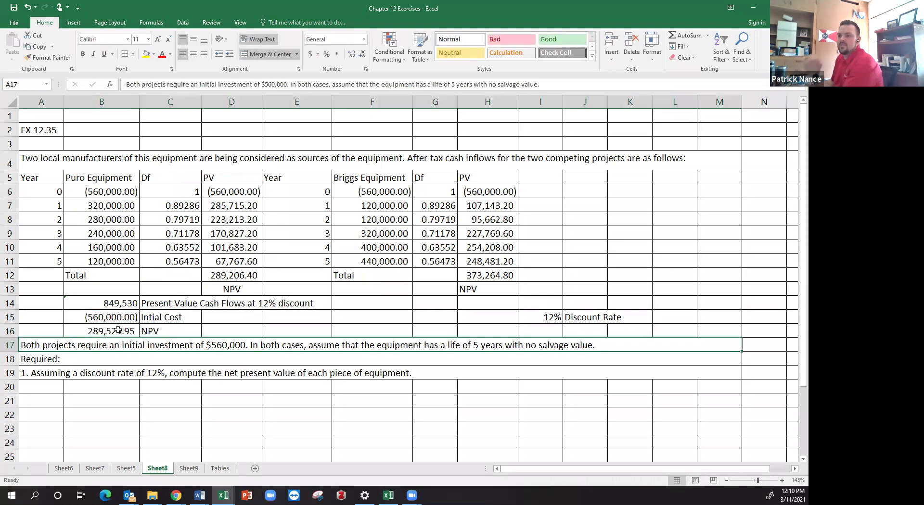
key(Up)
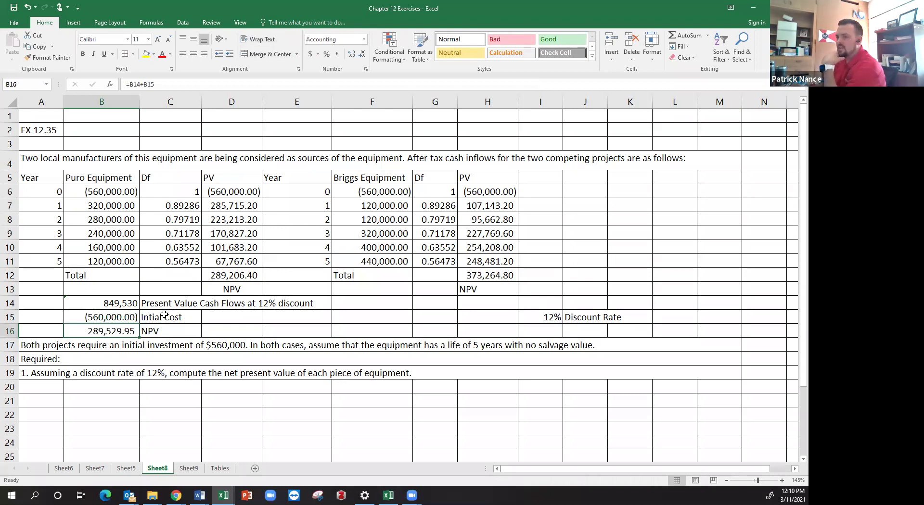
Step: Highlight Puro Equipment's two net present value results, B16 and D12, with yellow fill
click(216, 286)
click(125, 331)
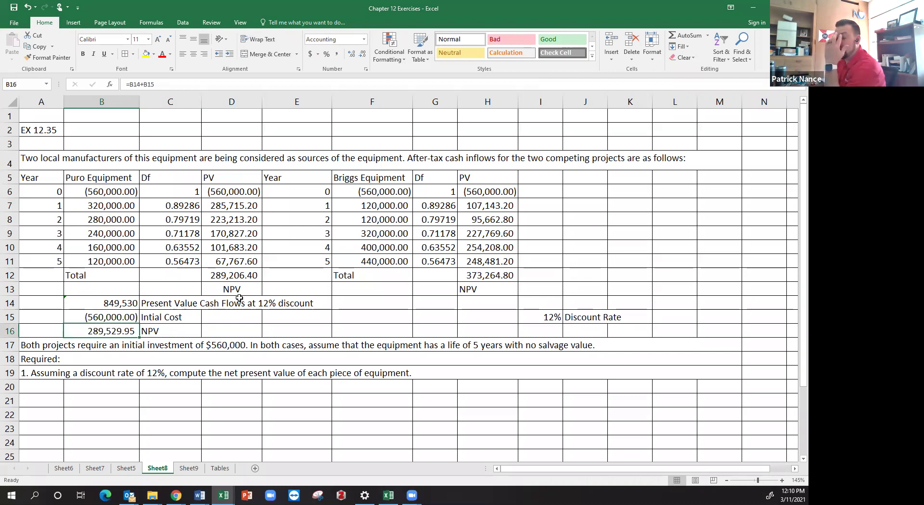
click(233, 278)
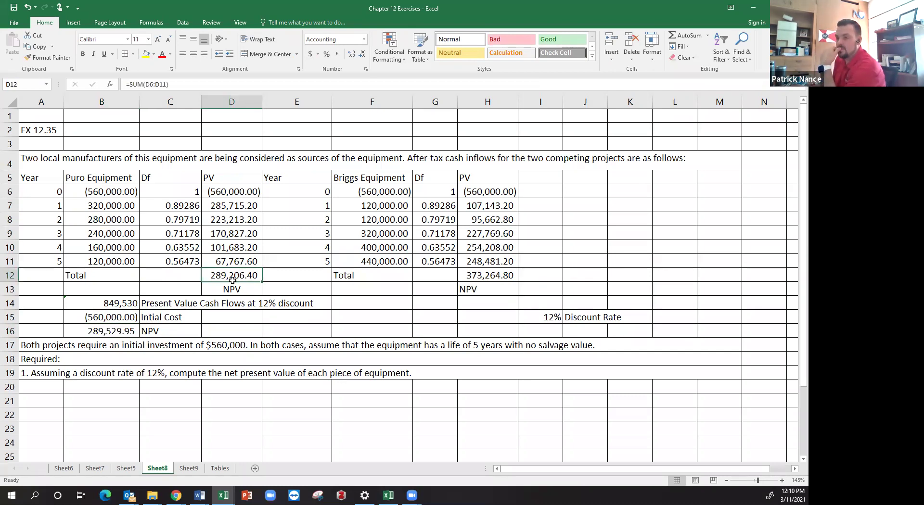
click(127, 331)
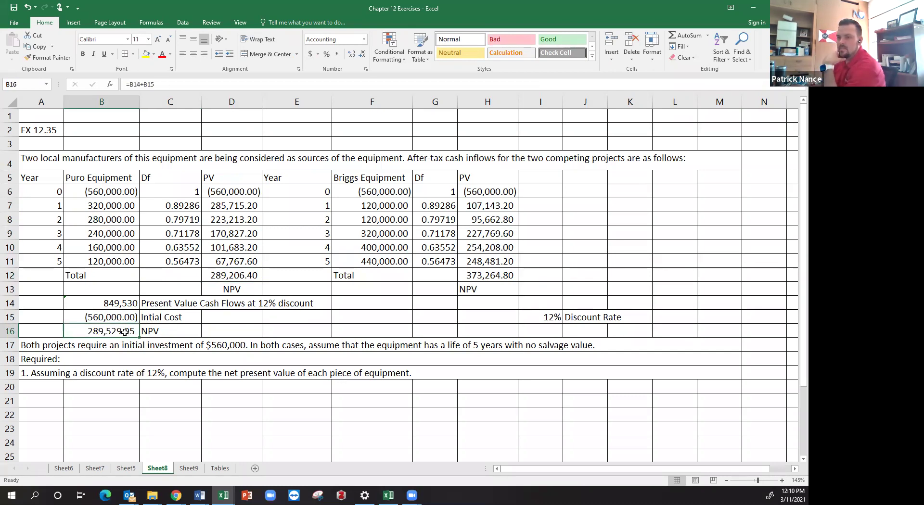
click(146, 54)
click(214, 279)
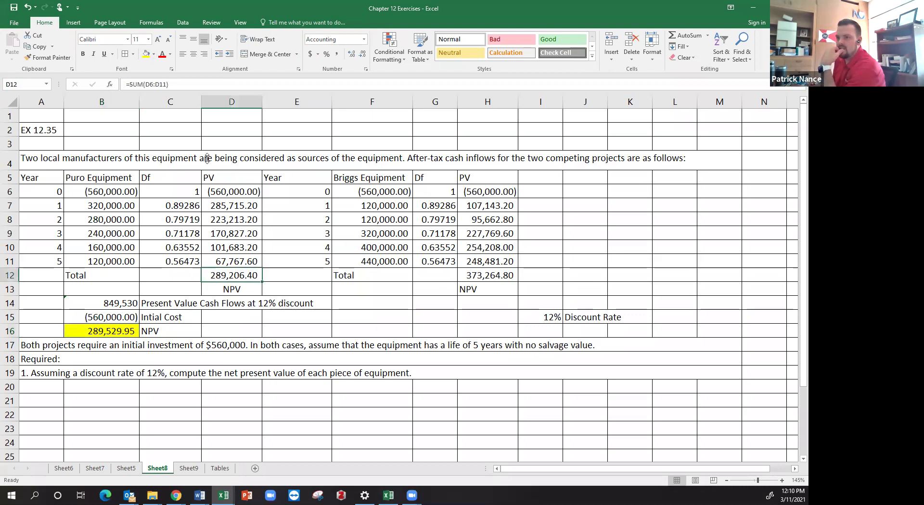
click(146, 54)
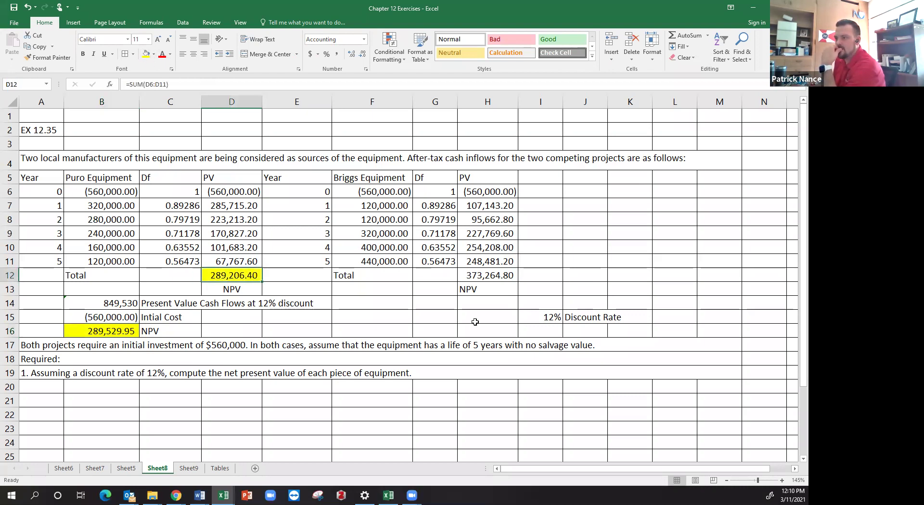
Step: Enter the label "NPV" in G14 below the Briggs Equipment table
click(480, 318)
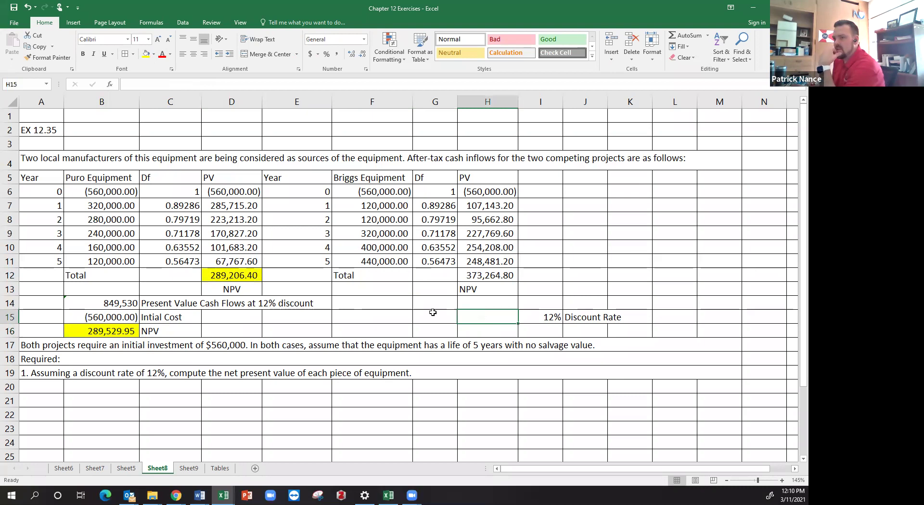
drag(111, 301, 155, 332)
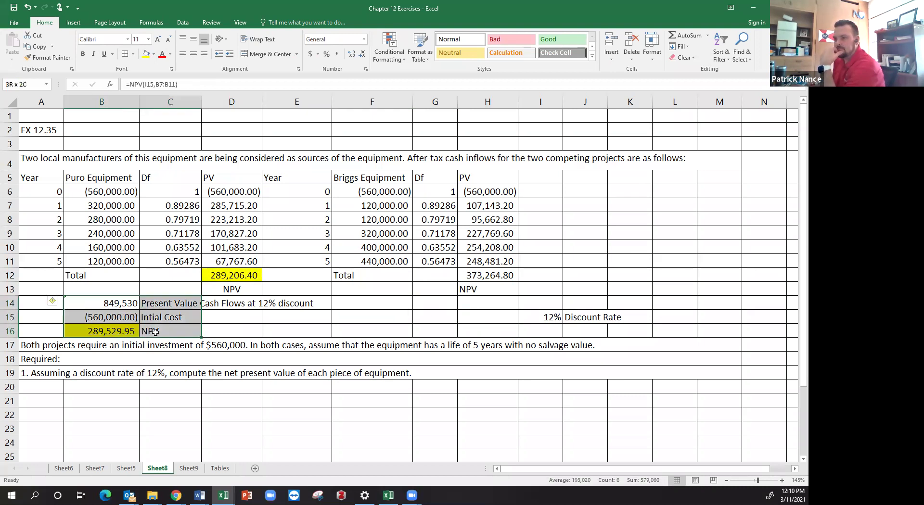
click(420, 291)
click(425, 304)
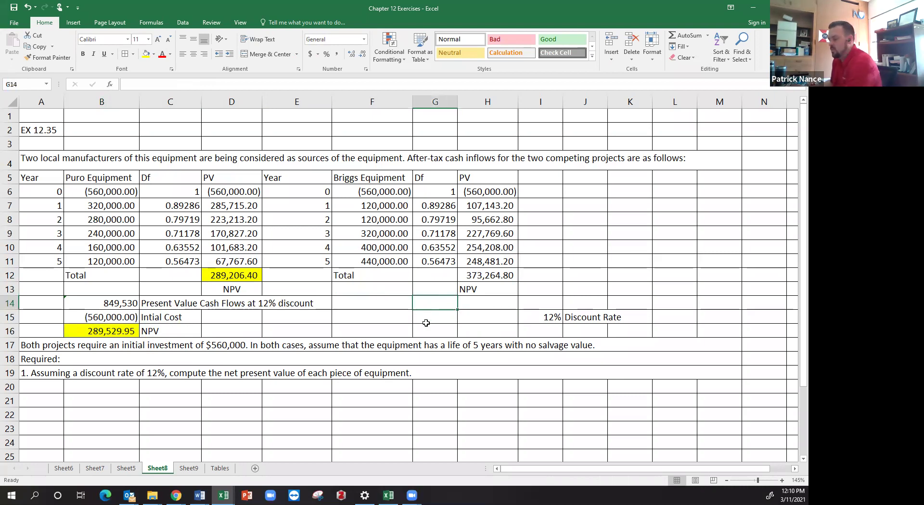
text(NPV()
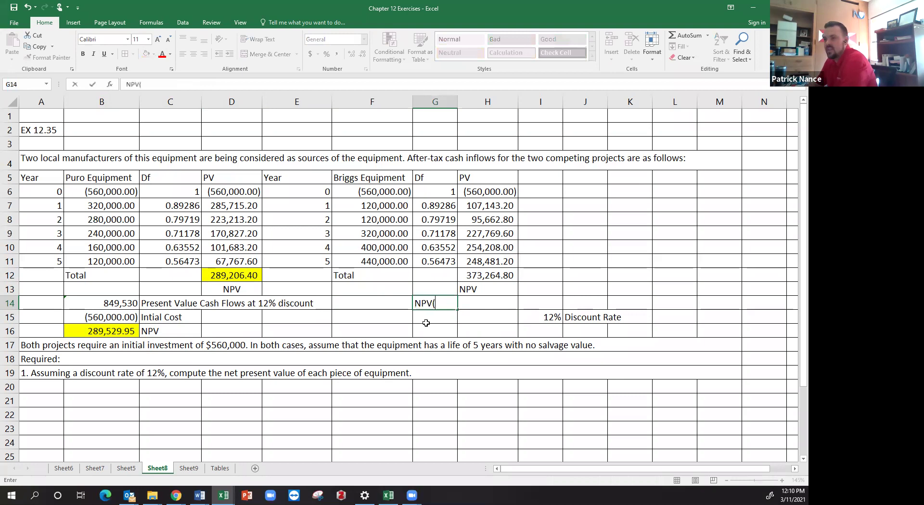
key(BackSpace)
key(BackSpace)
key(BackSpace)
text(PV)
key(Left)
Step: Calculate Briggs Equipment's net present value in F14 with the single formula =NPV(I15,F7:F11)+F6
text(=)
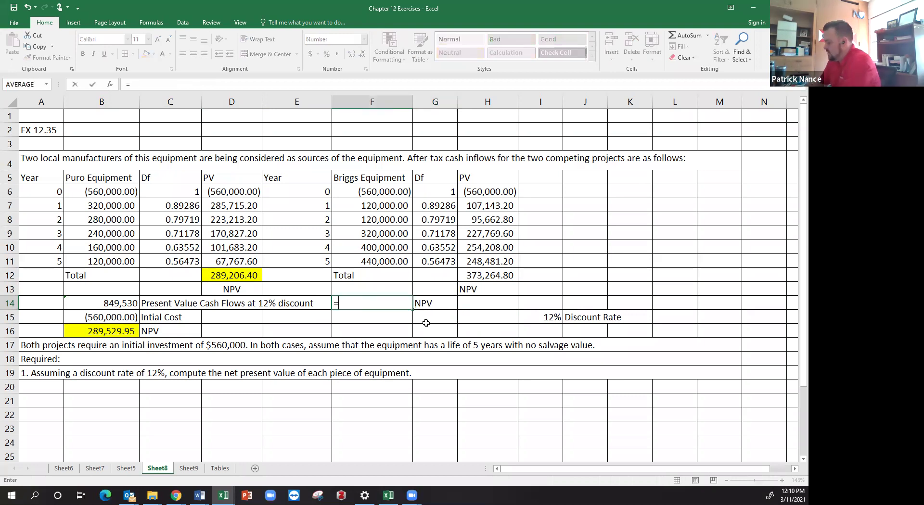
text(npv()
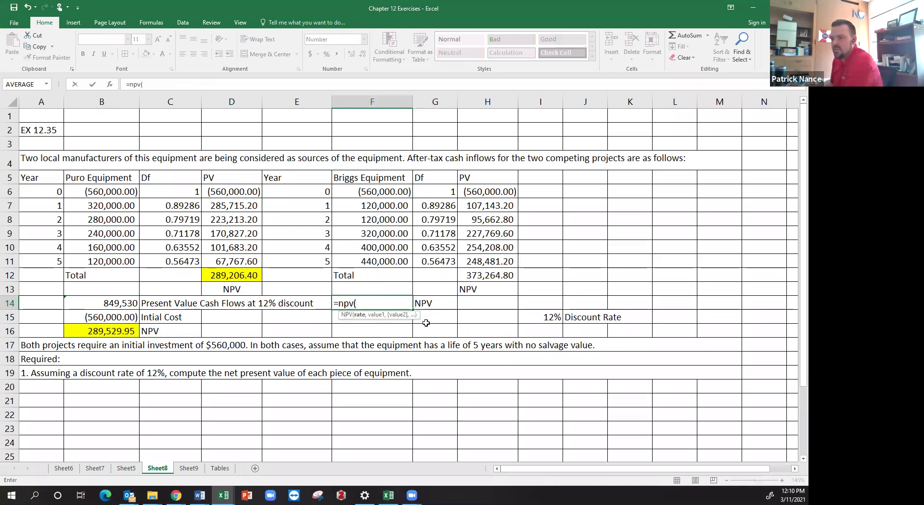
click(534, 317)
text(,)
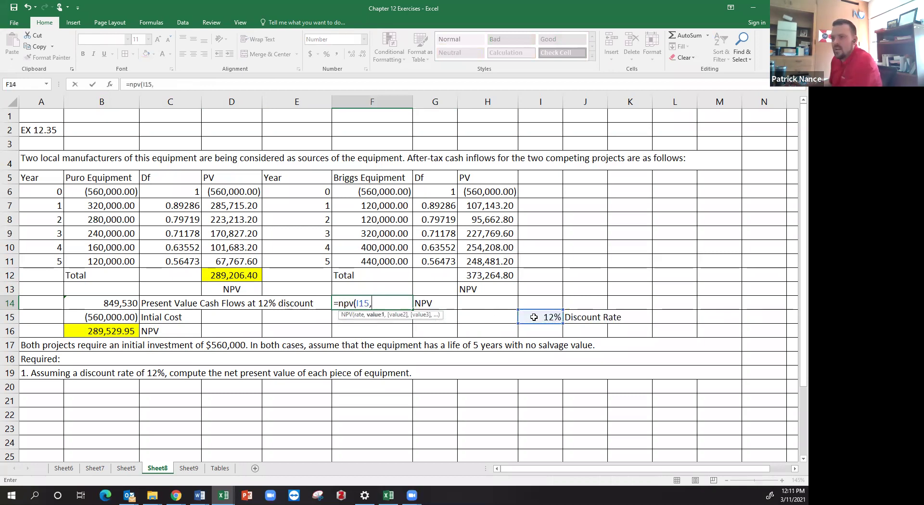
drag(395, 207, 397, 255)
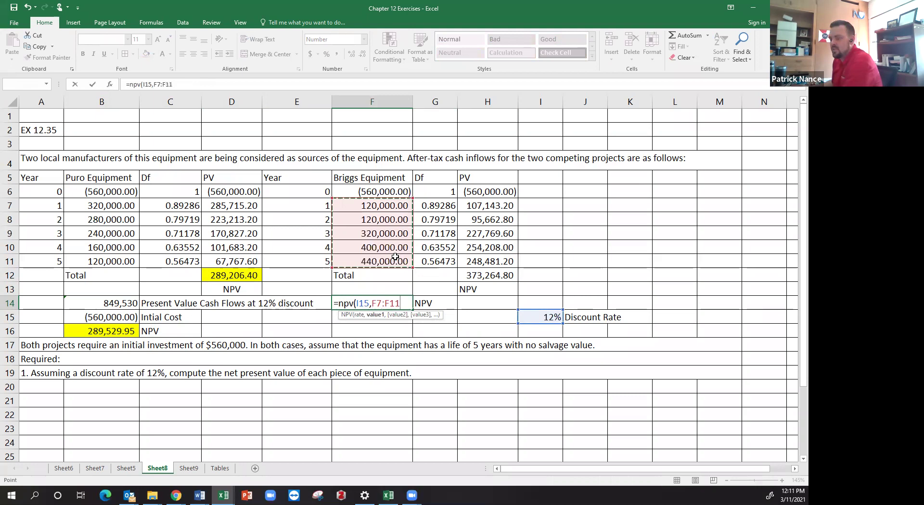
text()+)
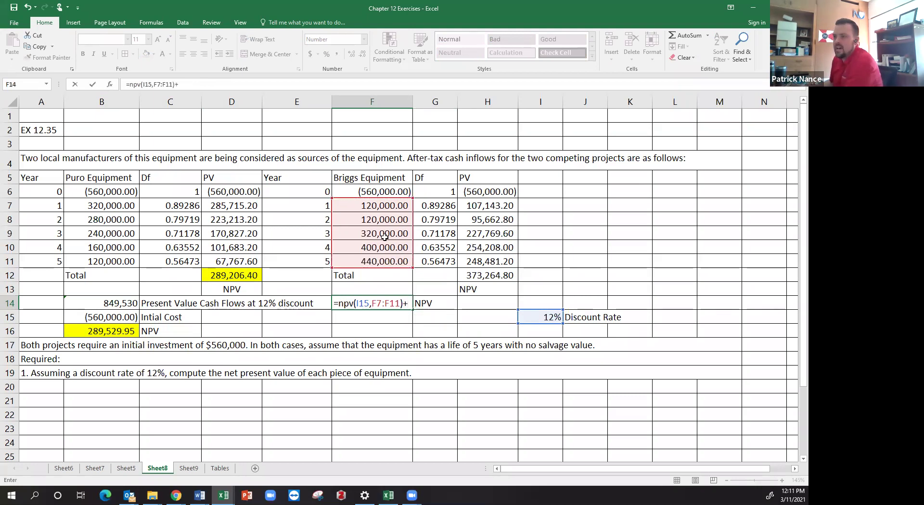
click(386, 192)
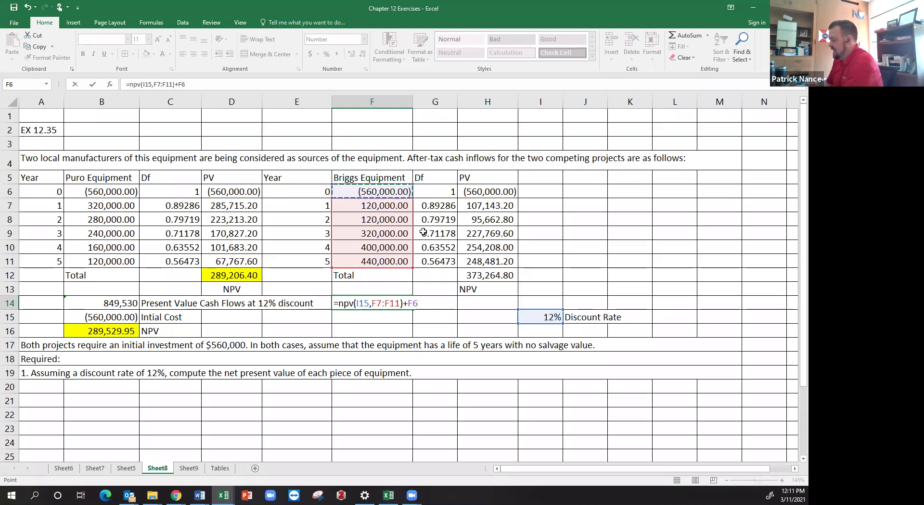
key(Return)
Step: Highlight Briggs Equipment's two net present value results, F14 and H12, with yellow fill
key(Up)
key(Up)
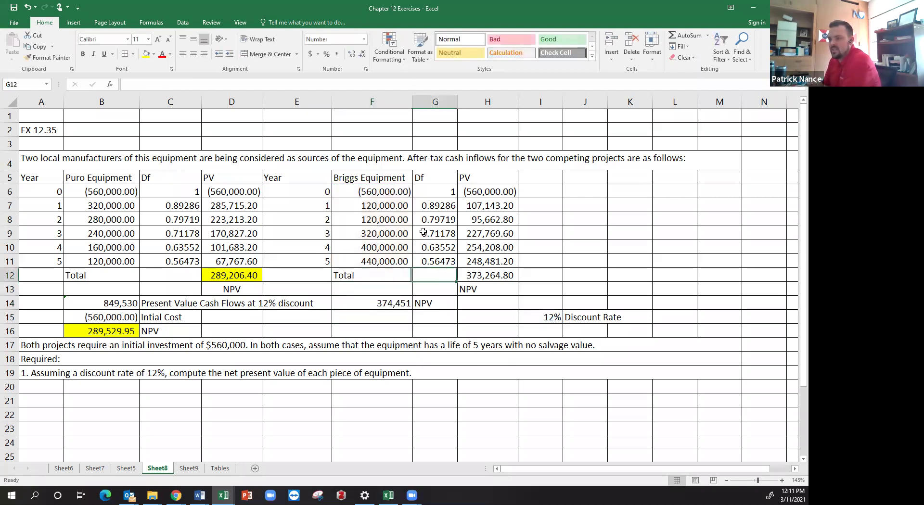
key(Right)
key(Right)
key(Up)
key(Down)
key(Left)
key(Left)
key(Down)
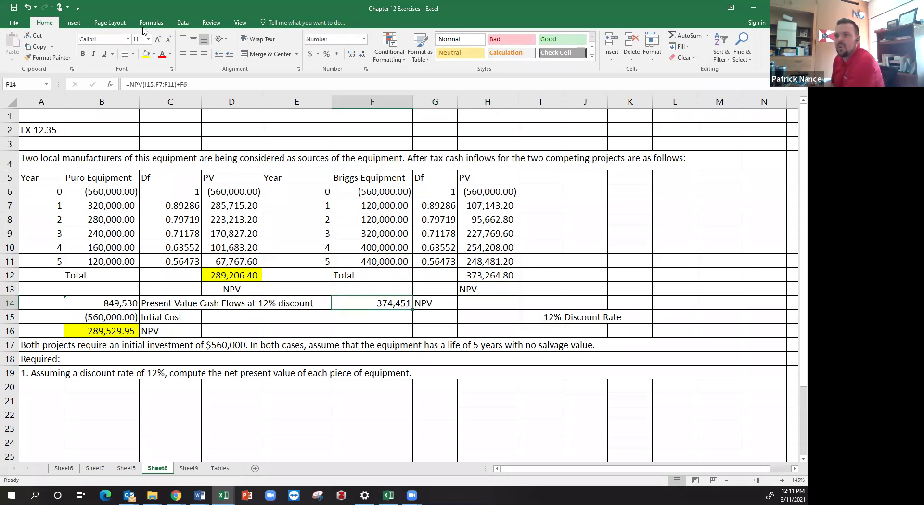
click(145, 53)
click(476, 273)
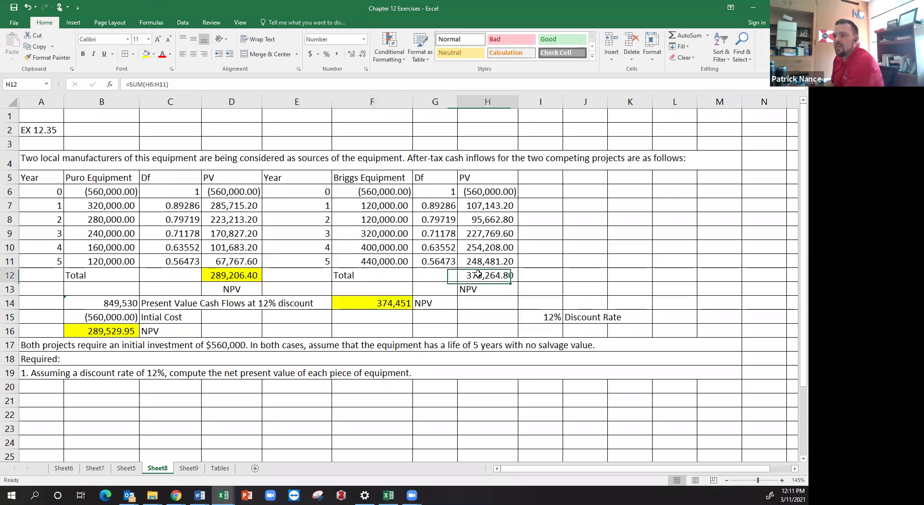
click(146, 54)
click(372, 296)
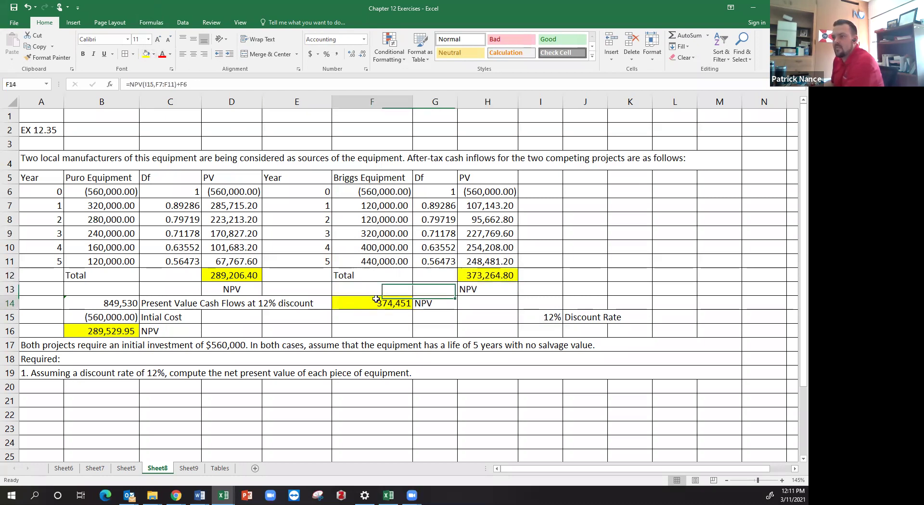